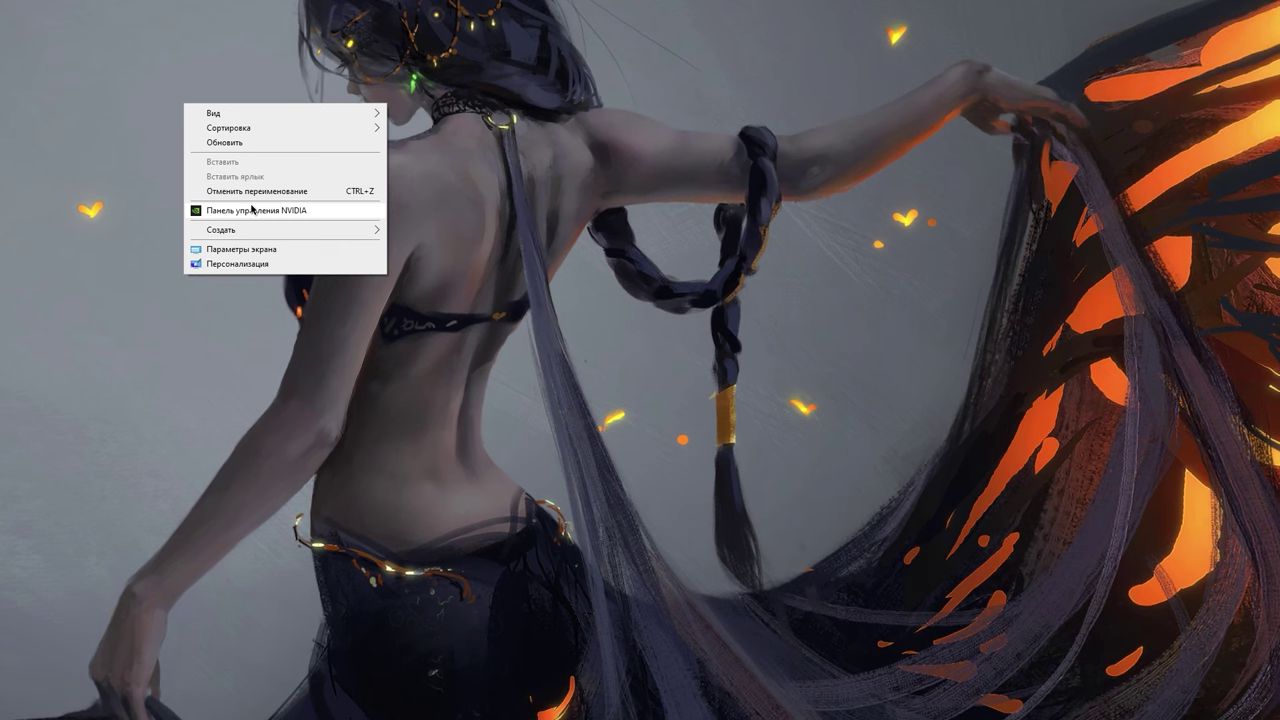
{"action": "right_click", "coordinate": [181, 77]}
{"action": "left_click", "coordinate": [240, 185]}
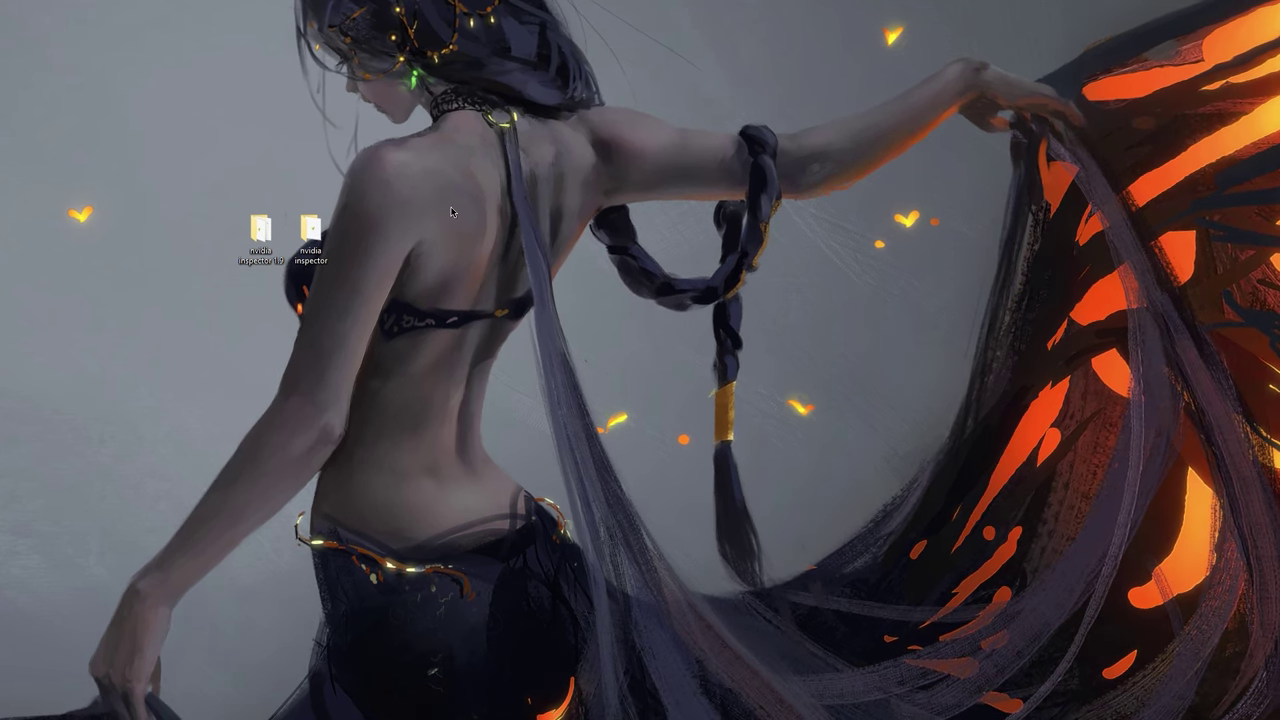
{"action": "left_click_drag", "start_coordinate": [378, 186], "coordinate": [84, 397]}
{"action": "left_click", "coordinate": [84, 397]}
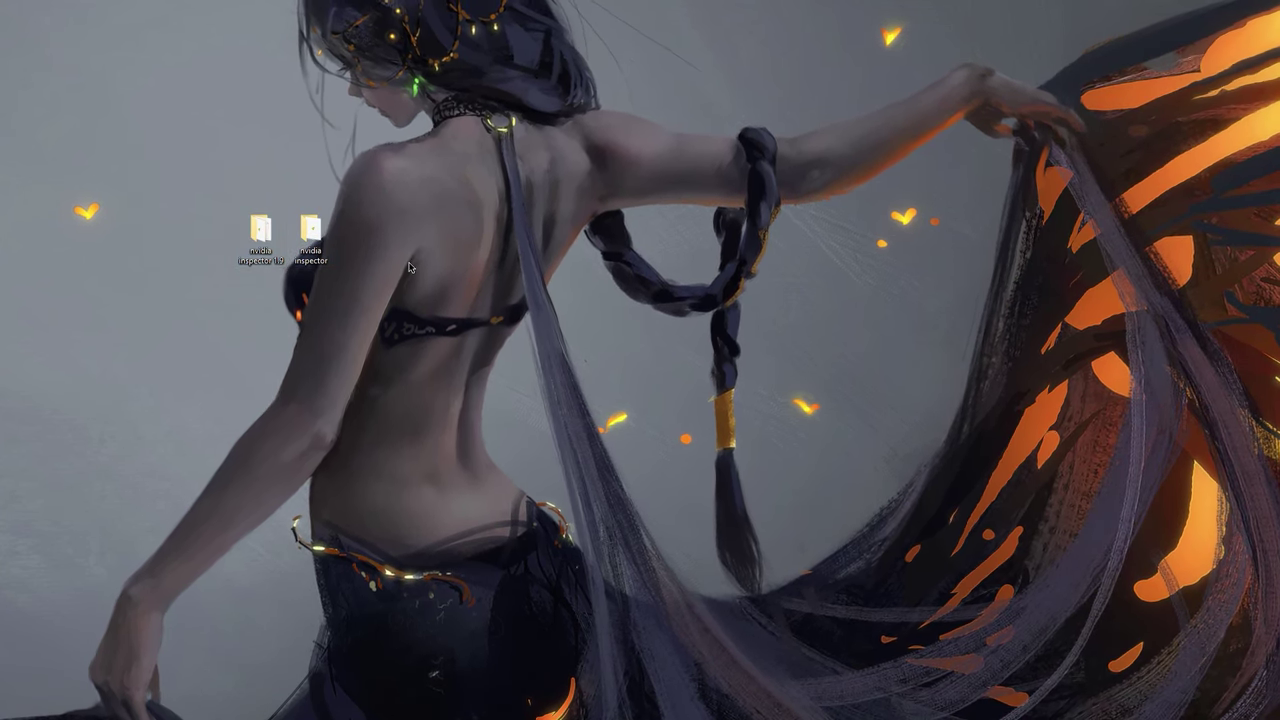
{"action": "left_click", "coordinate": [310, 238]}
{"action": "left_click", "coordinate": [480, 125]}
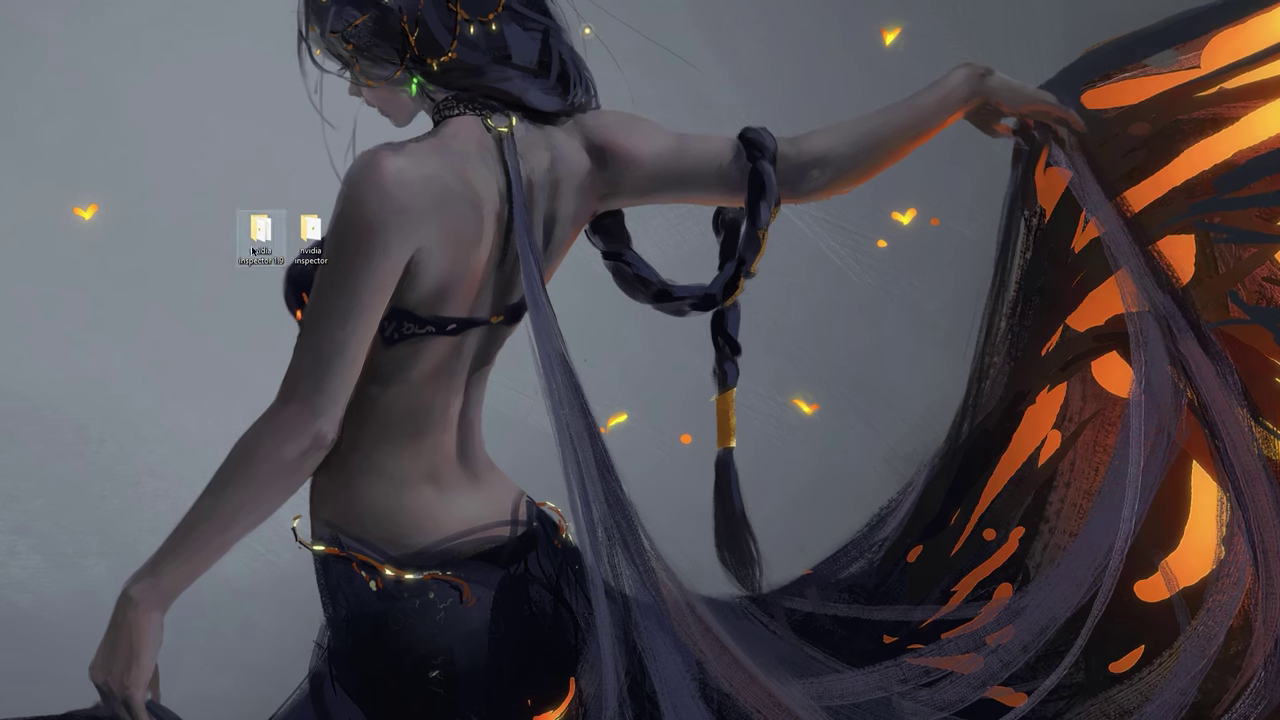
{"action": "left_click_drag", "start_coordinate": [378, 154], "coordinate": [26, 440]}
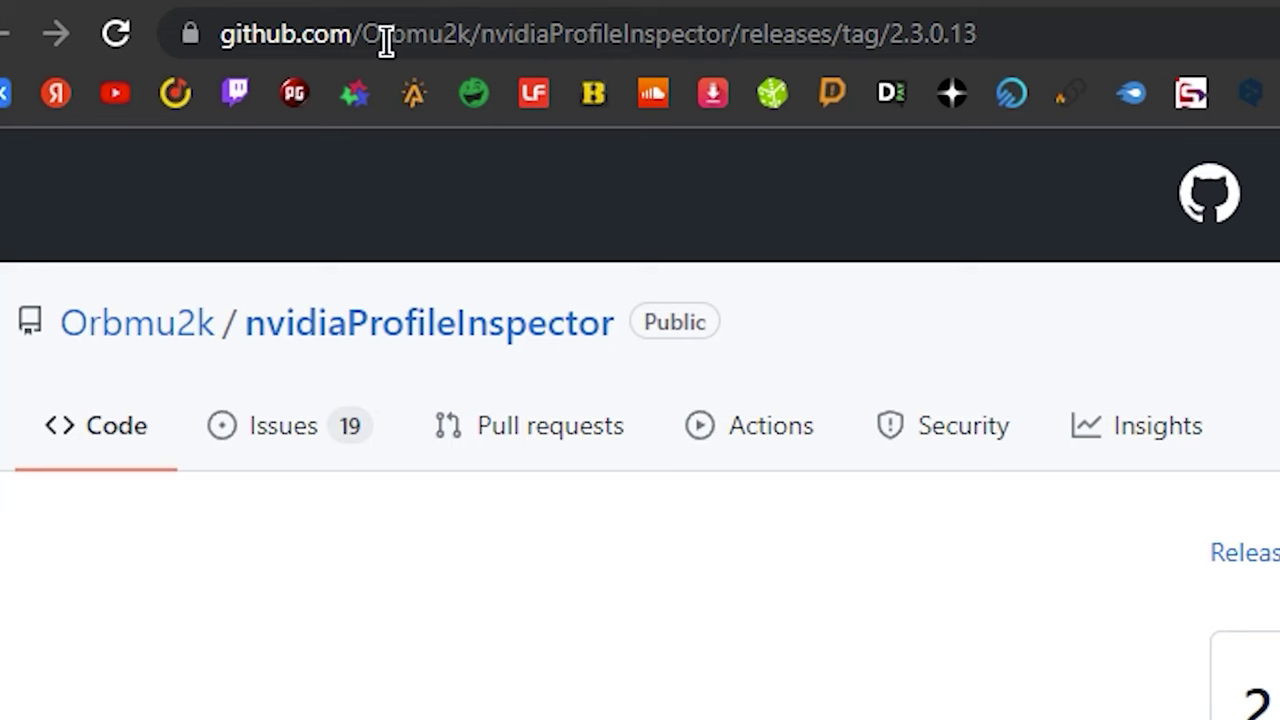
Step: Download nvidiaProfileInspector.zip from the 2.3.0.13 release page on GitHub
{"action": "left_click_drag", "start_coordinate": [244, 157], "coordinate": [320, 145]}
{"action": "left_click", "coordinate": [327, 120]}
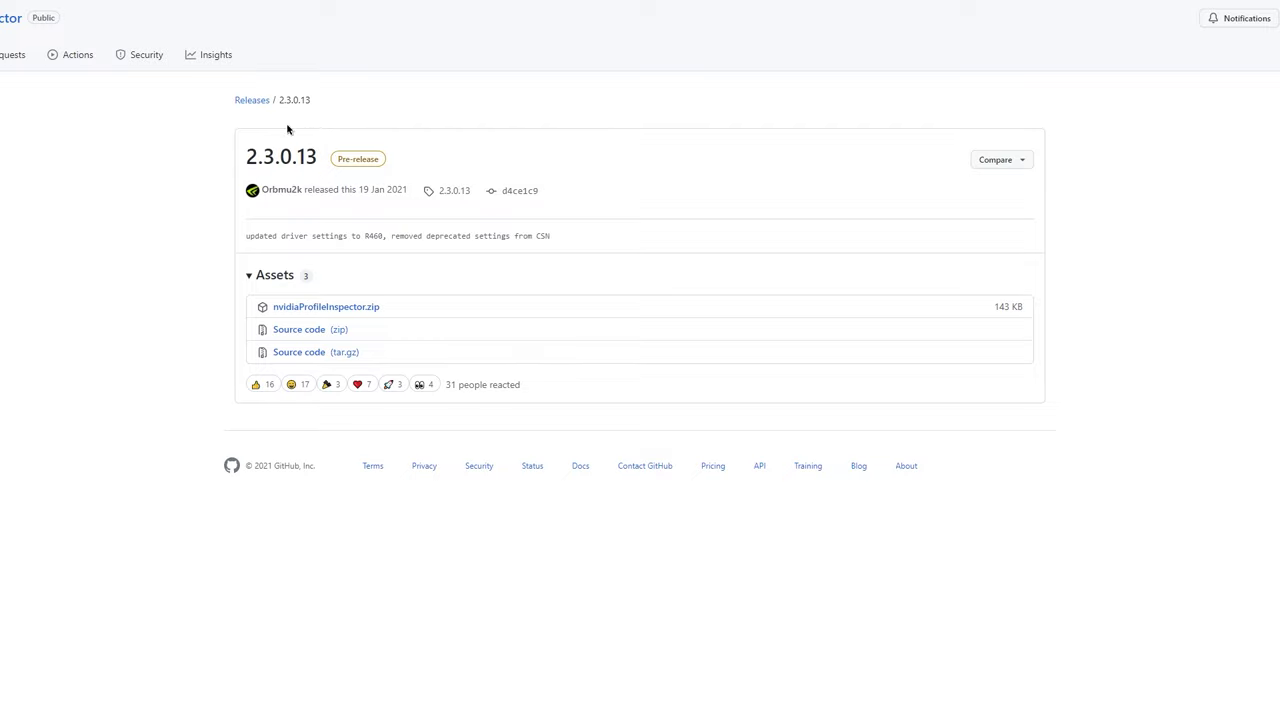
{"action": "left_click", "coordinate": [327, 309]}
{"action": "left_click", "coordinate": [712, 410]}
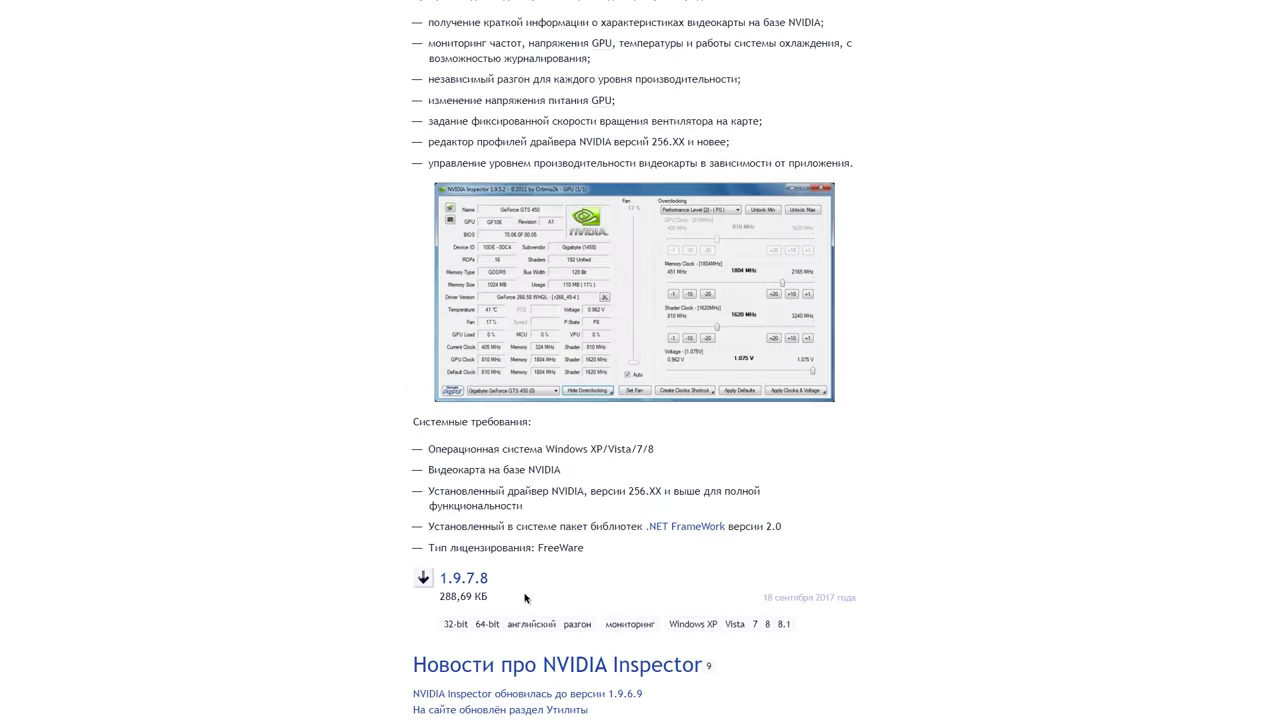
Step: Review the NVIDIA Inspector 1.9.7.8 download entry on its web page
{"action": "scroll", "coordinate": [563, 631], "scroll_direction": "down", "scroll_amount": 2}
{"action": "left_click_drag", "start_coordinate": [438, 378], "coordinate": [608, 385]}
{"action": "left_click", "coordinate": [608, 385]}
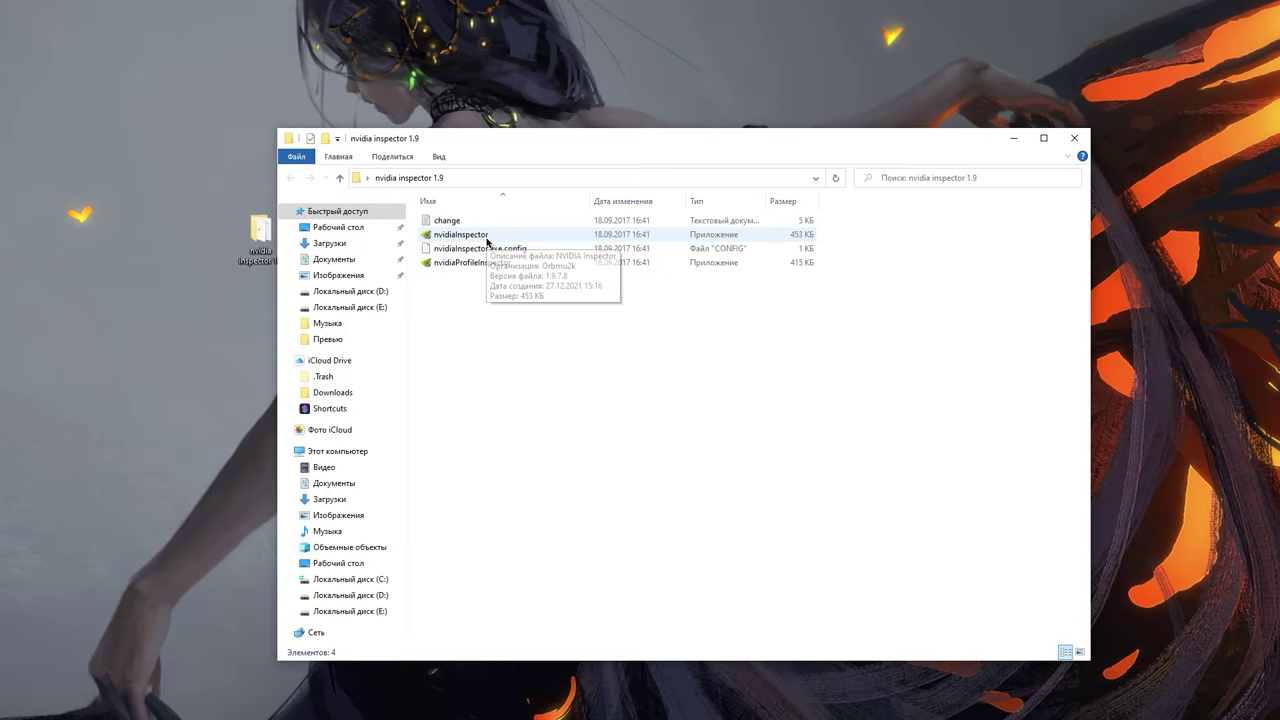
Step: Launch nvidiaInspector from the nvidia inspector 1.9 folder and show its overclocking controls
{"action": "double_click", "coordinate": [486, 236]}
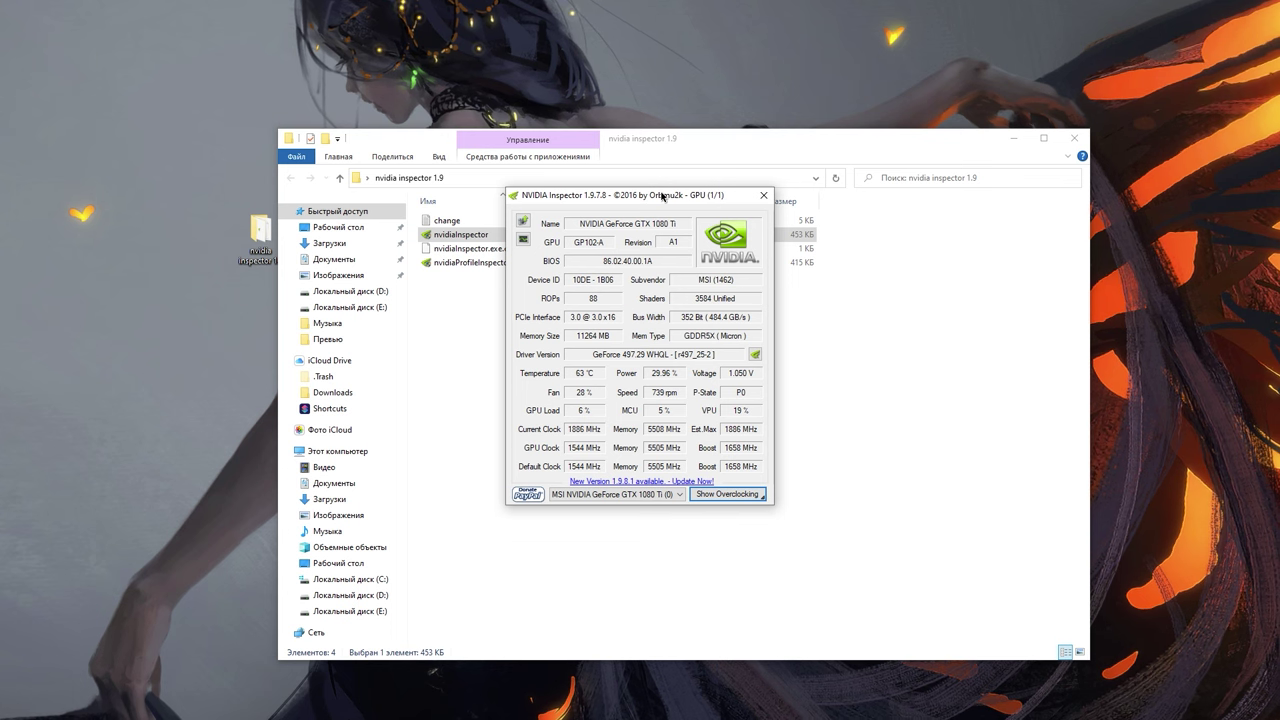
{"action": "left_click_drag", "start_coordinate": [663, 194], "coordinate": [660, 197]}
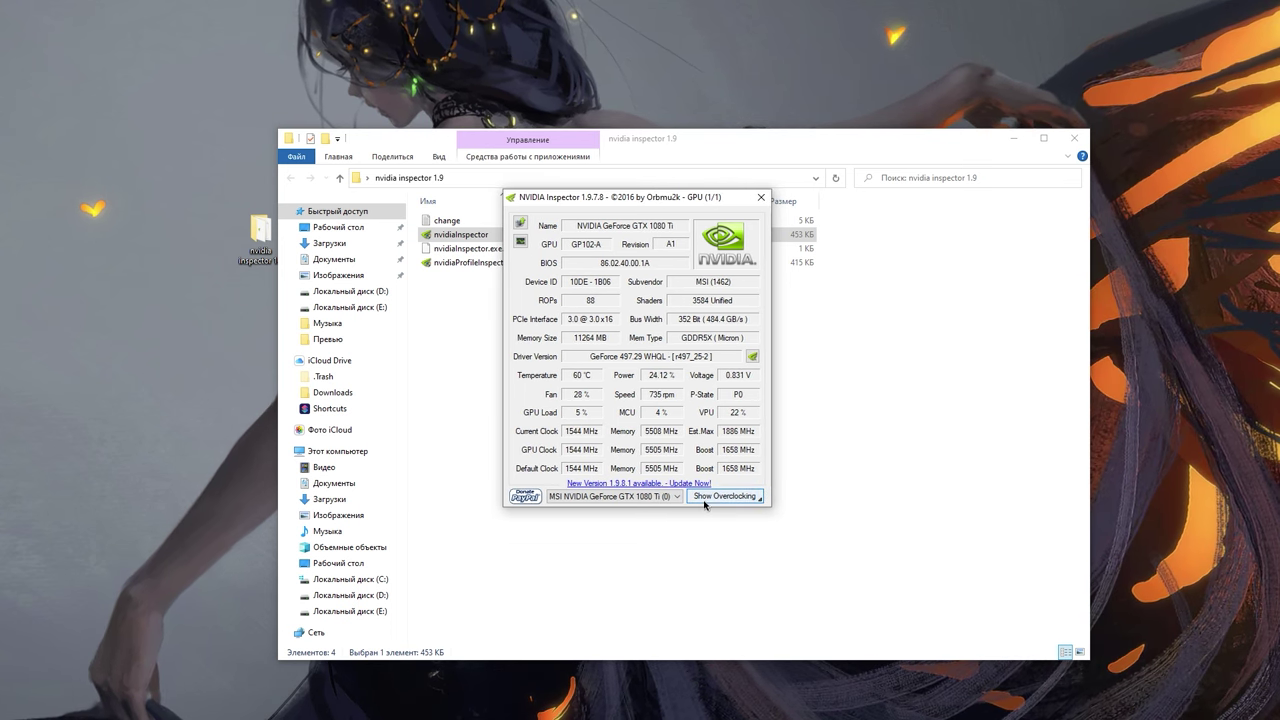
{"action": "left_click", "coordinate": [724, 496]}
{"action": "left_click", "coordinate": [689, 418]}
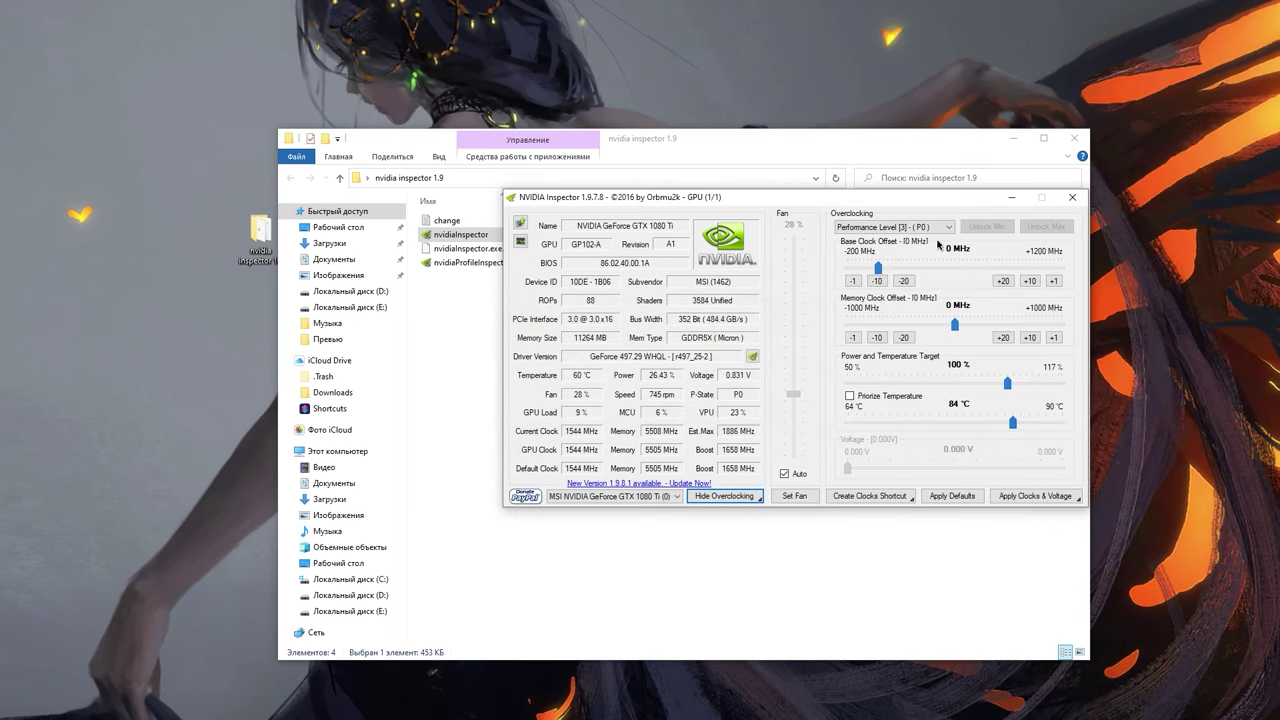
Step: Try a base clock offset of +97 MHz, and return the offset to 0 MHz
{"action": "left_click_drag", "start_coordinate": [878, 268], "coordinate": [894, 272]}
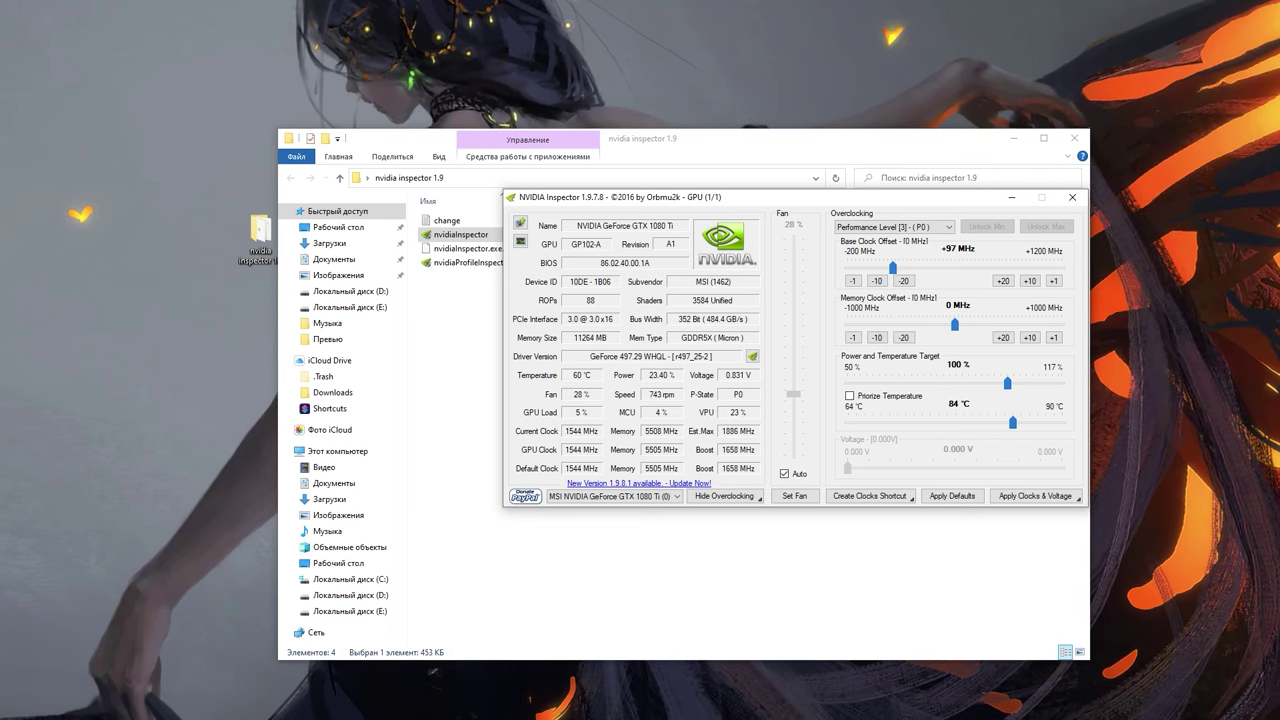
{"action": "left_click_drag", "start_coordinate": [893, 268], "coordinate": [878, 268]}
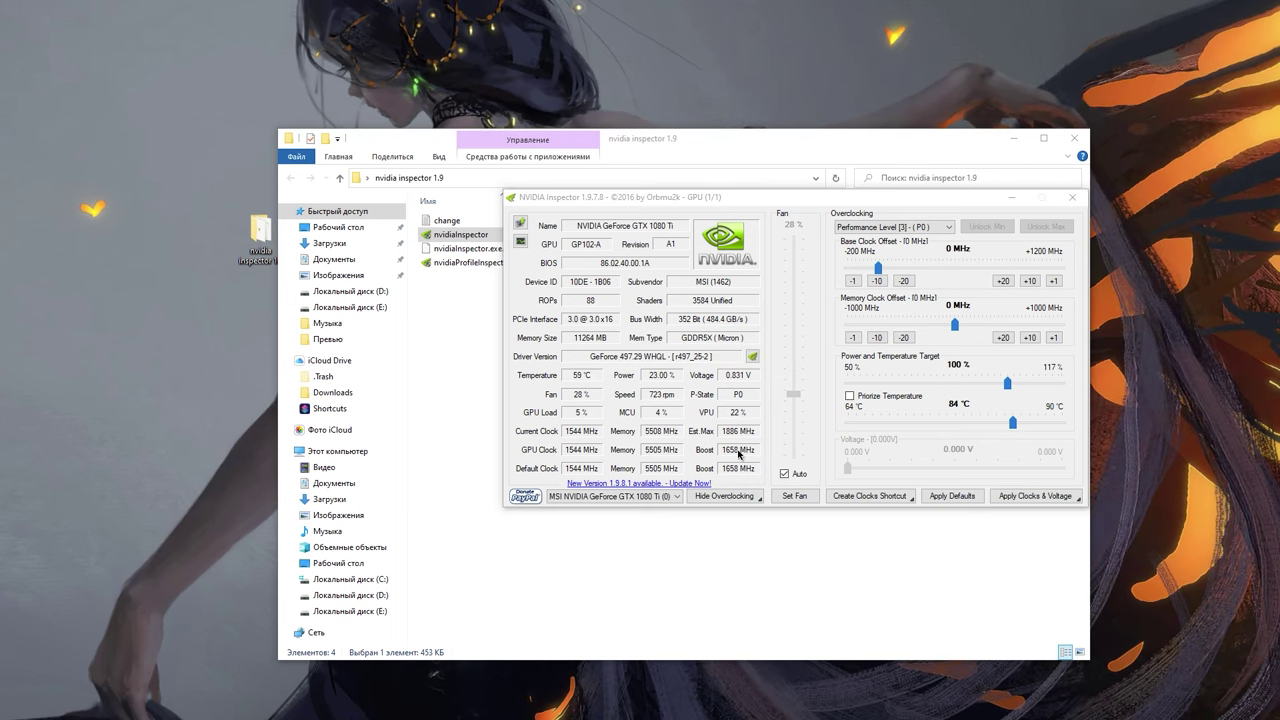
Step: Open the driver profile settings from NVIDIA Inspector, and launch nvidiaProfileInspector from the nvidia inspector folder
{"action": "left_click", "coordinate": [761, 200]}
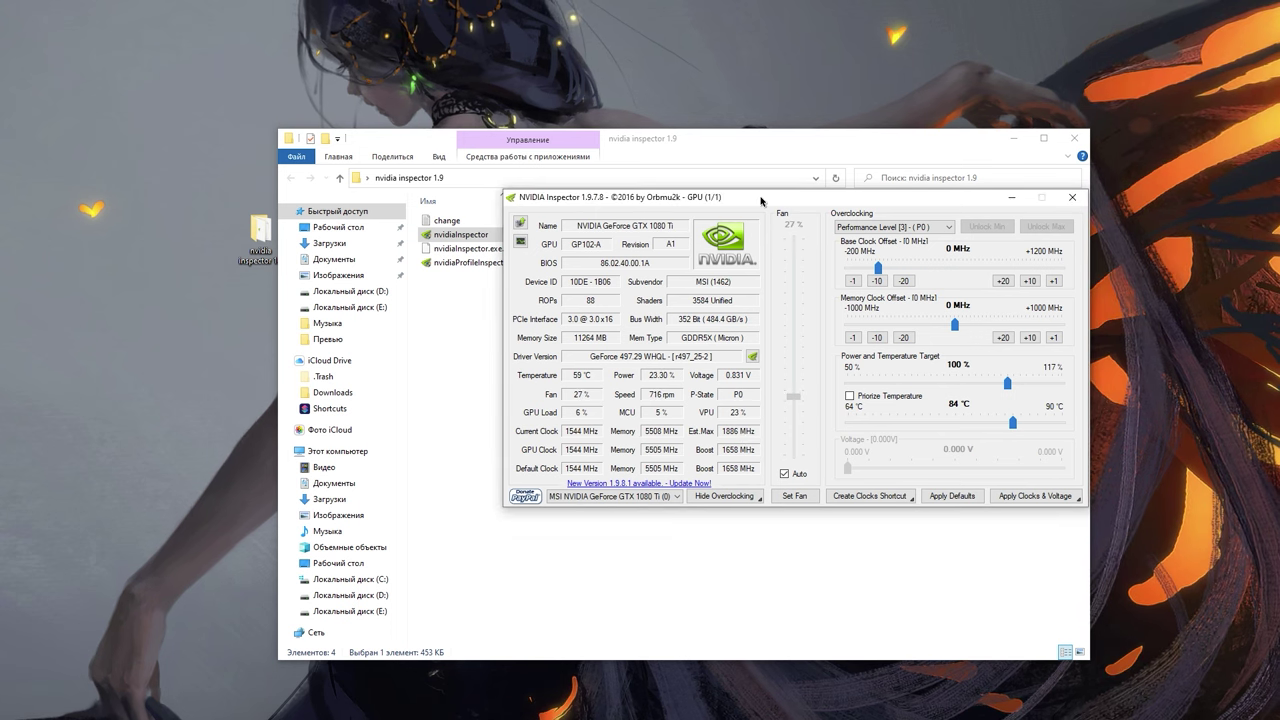
{"action": "left_click", "coordinate": [756, 357]}
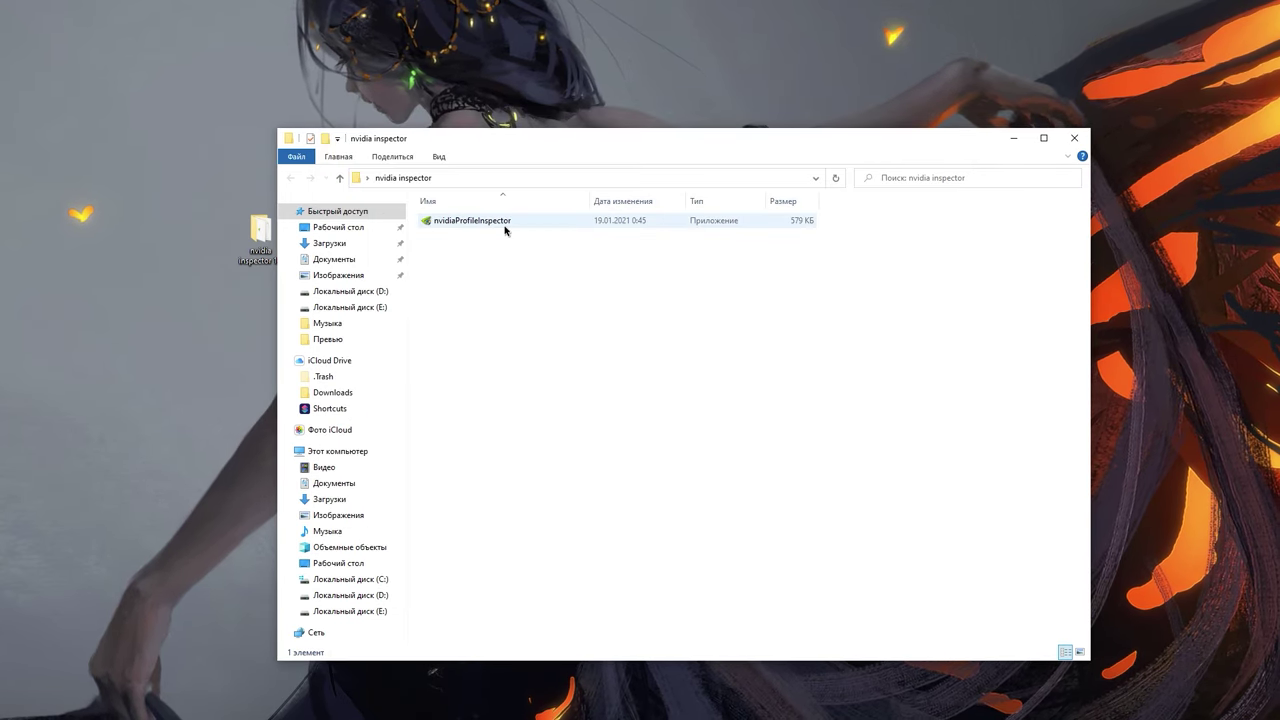
{"action": "double_click", "coordinate": [524, 228]}
{"action": "left_click", "coordinate": [569, 446]}
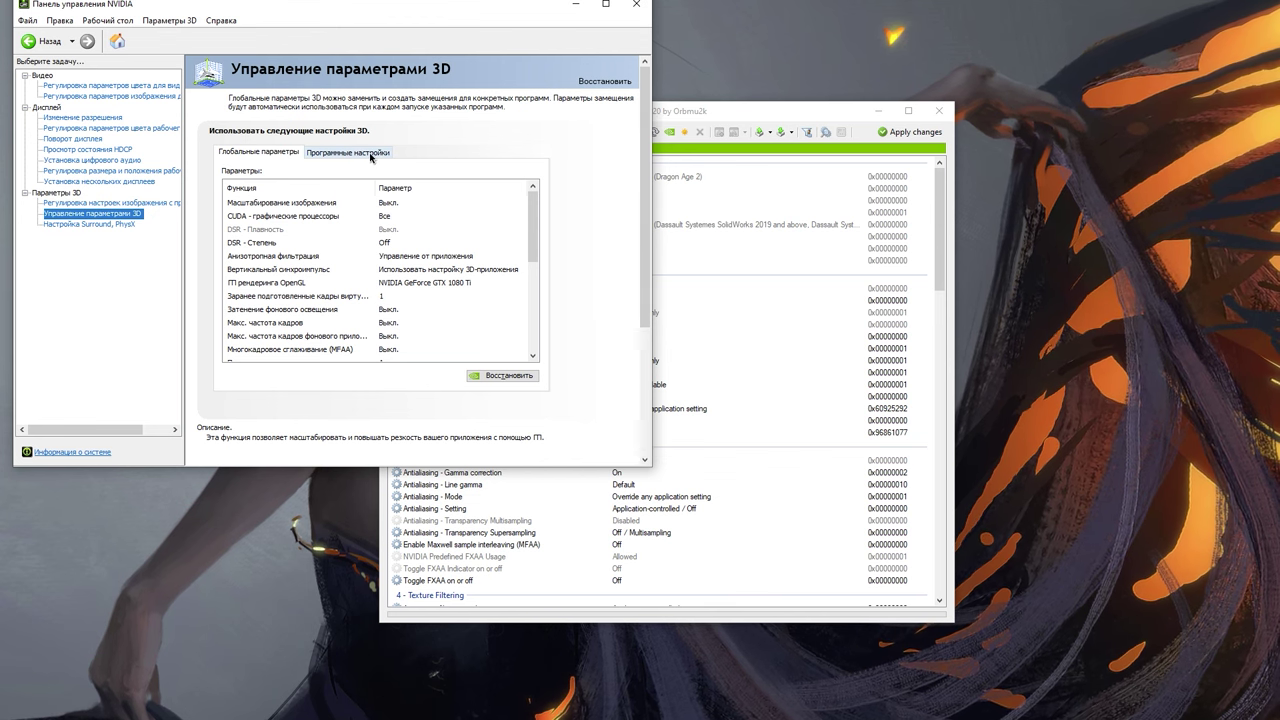
Step: View the program-specific 3D settings in the NVIDIA Control Panel and close the window
{"action": "left_click", "coordinate": [370, 154]}
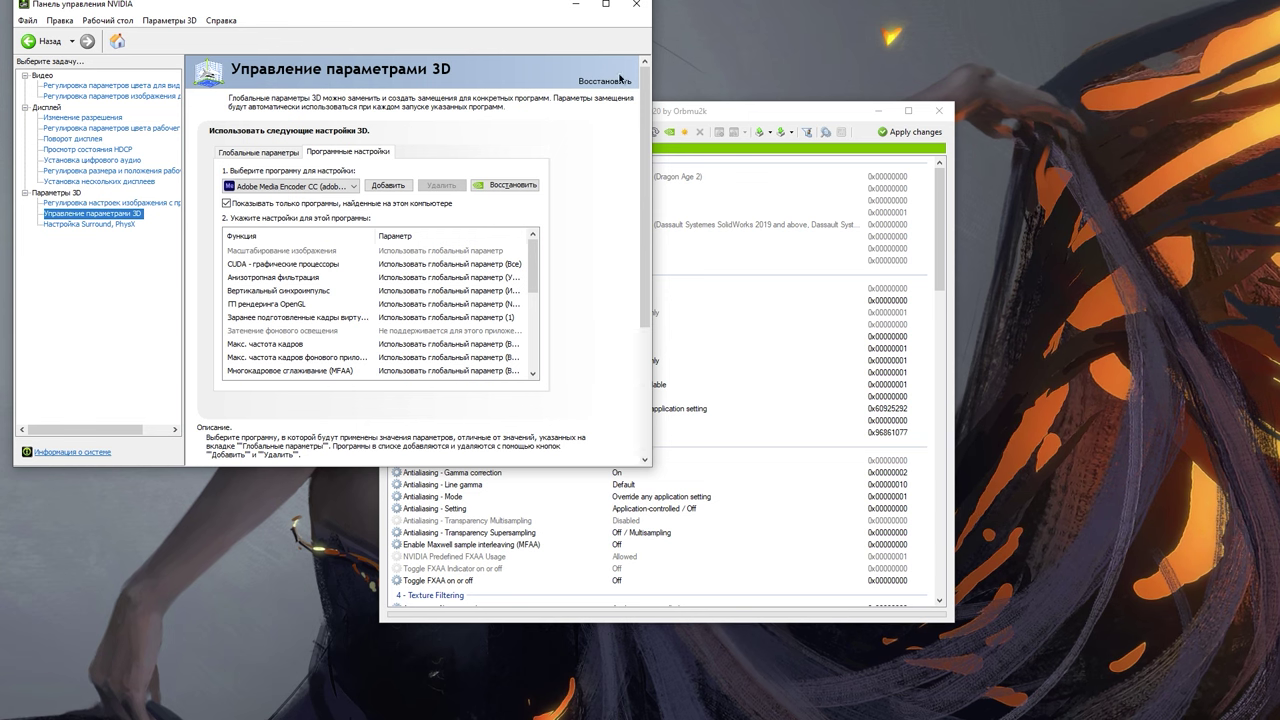
{"action": "left_click", "coordinate": [636, 4]}
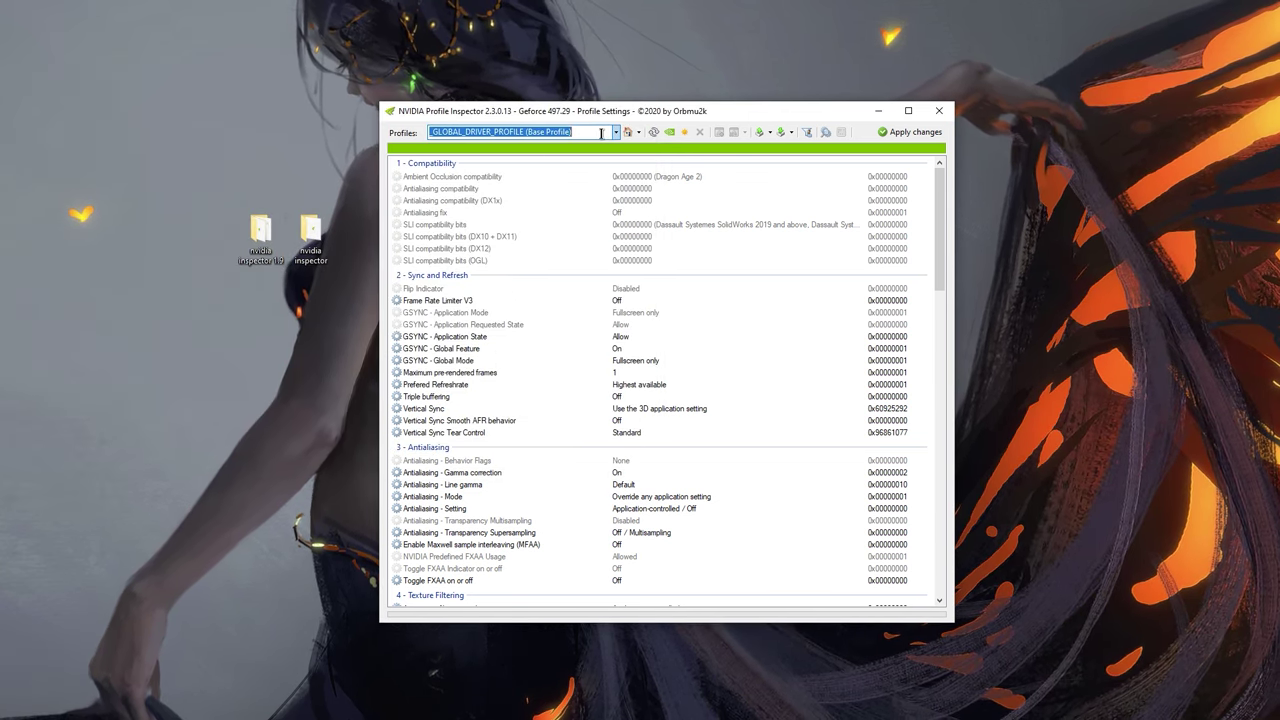
Step: Search the driver profiles for Battlefield and load the Battlefield 2042 profile
{"action": "type", "text": "battle"}
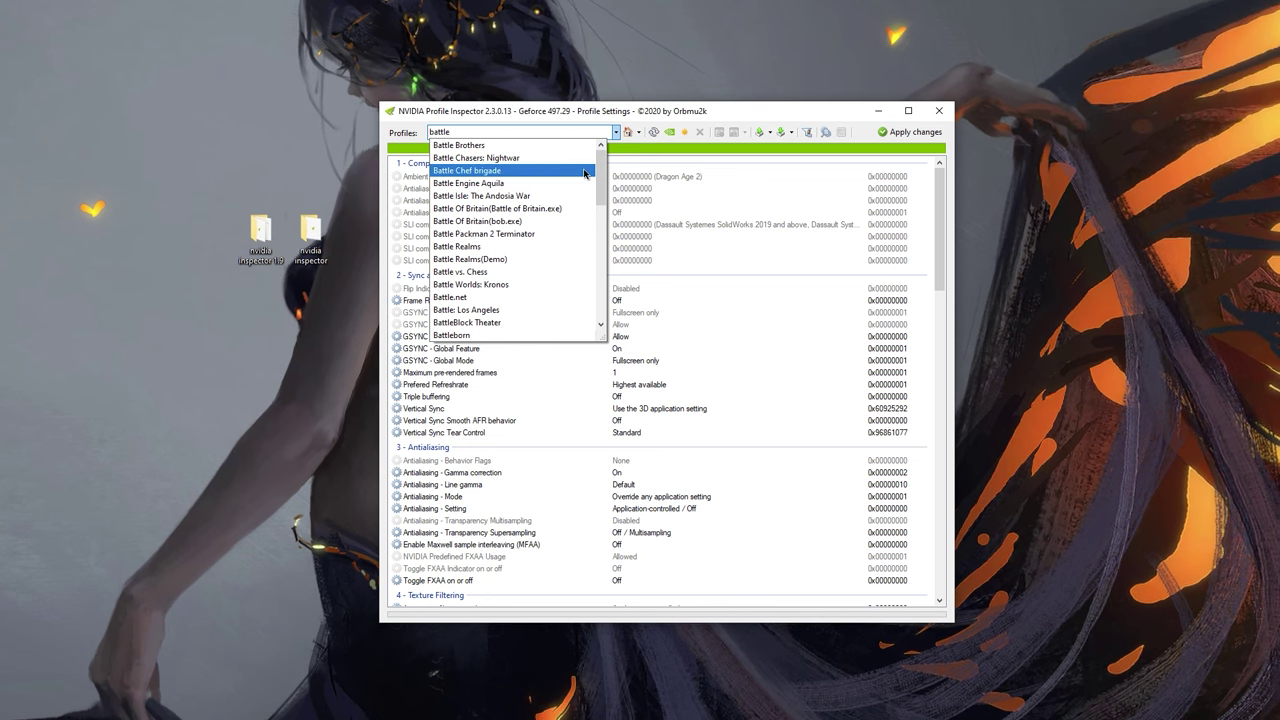
{"action": "type", "text": "fie"}
{"action": "left_click", "coordinate": [484, 196]}
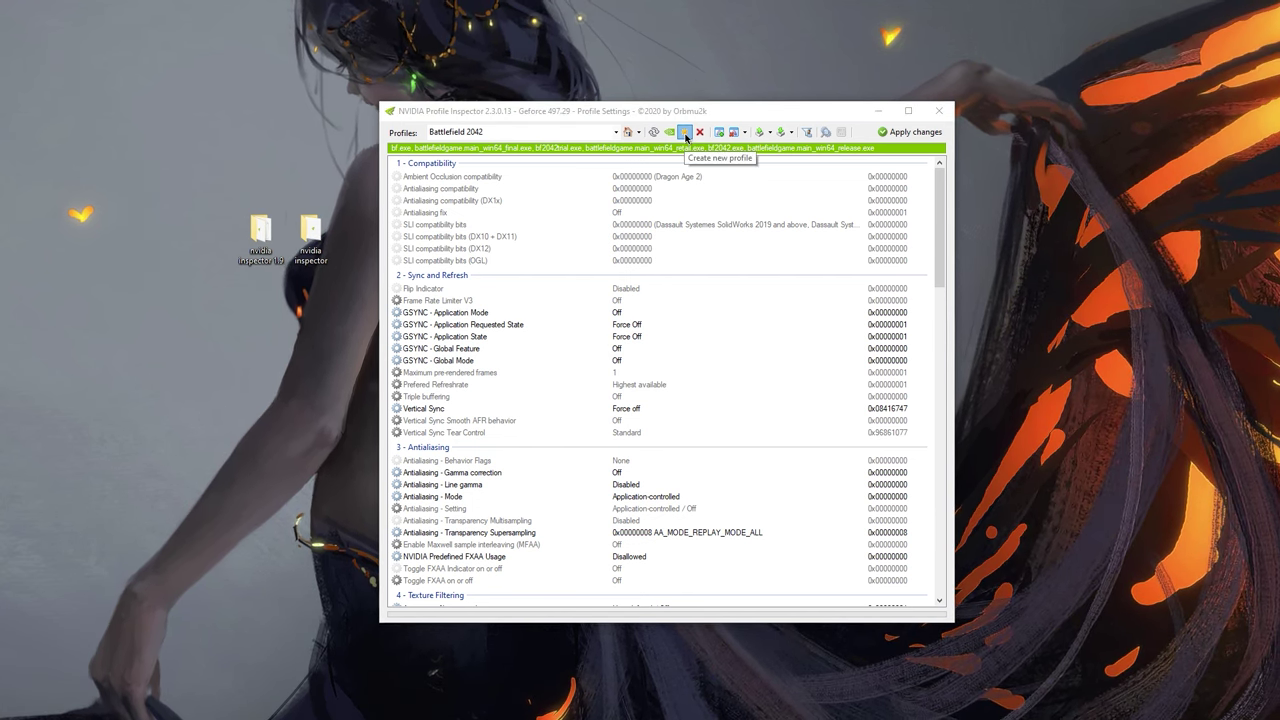
Step: Create a new driver profile, entering a nickname as its name
{"action": "left_click", "coordinate": [685, 133]}
{"action": "type", "text": "MA"}
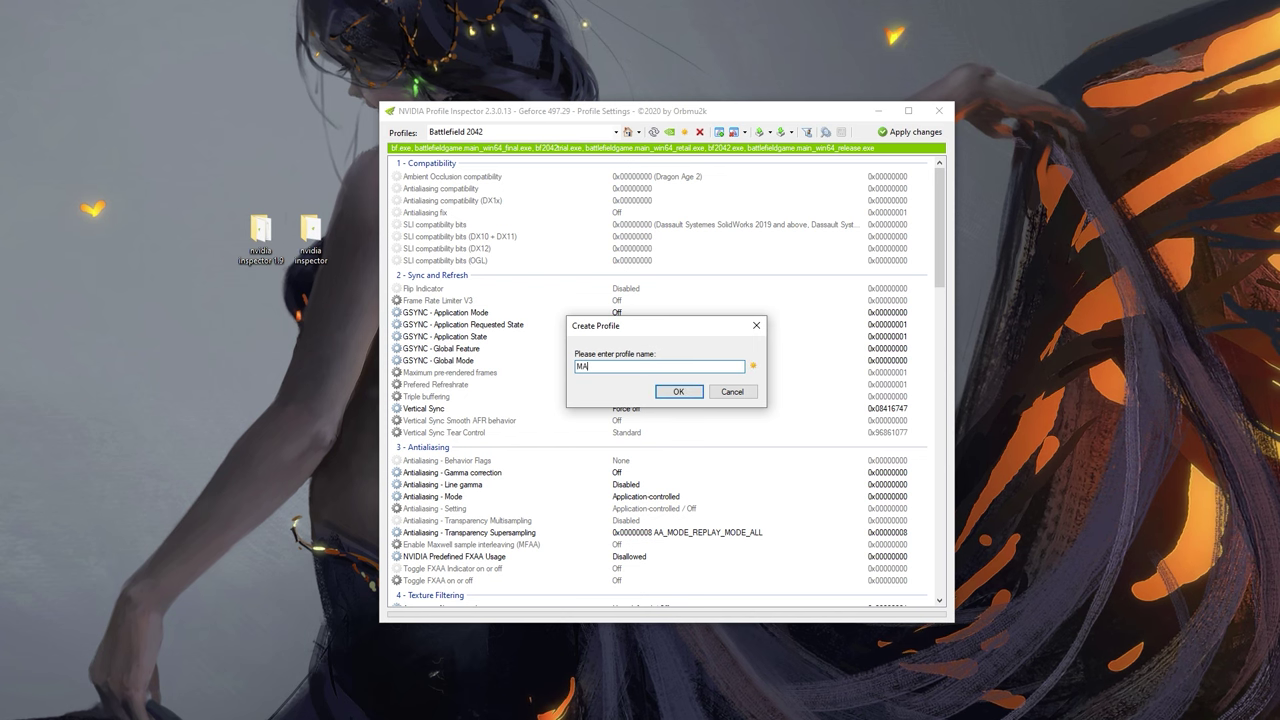
{"action": "type", "text": "KS"}
{"action": "left_click", "coordinate": [678, 391]}
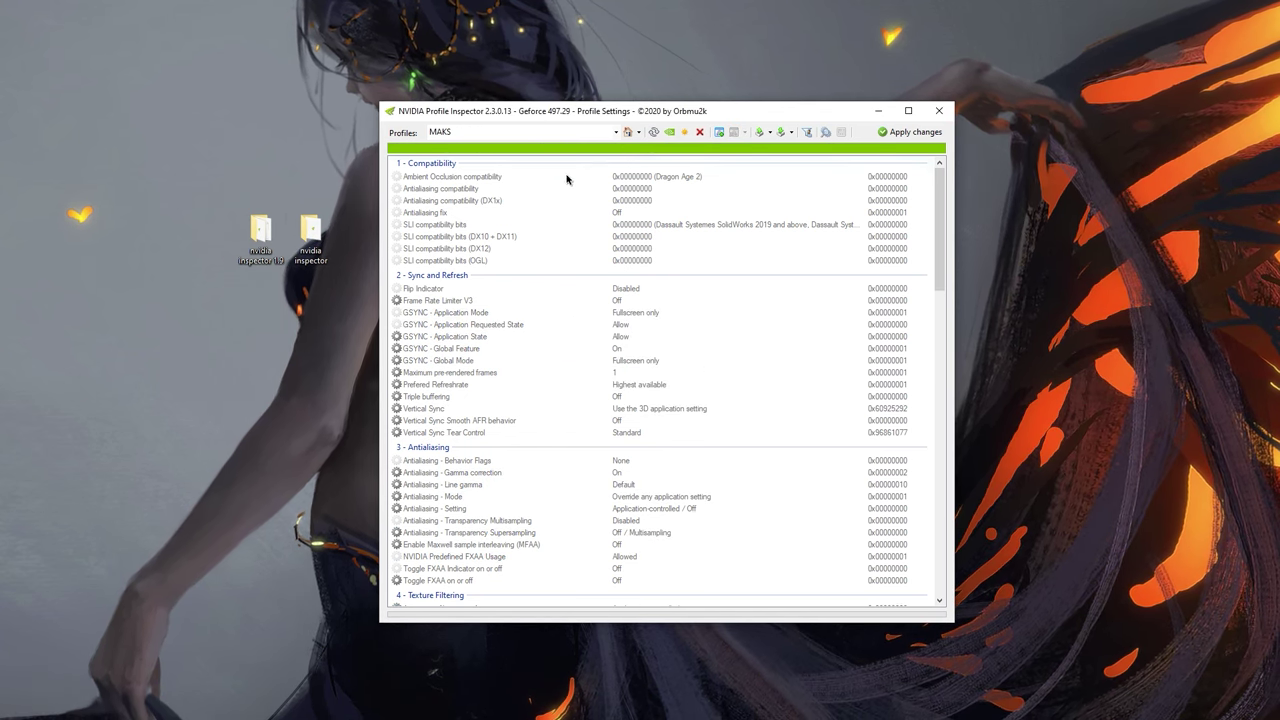
Step: Try to assign the BF2042 application from the Battlefield 2042 game folder to the new profile
{"action": "left_click", "coordinate": [719, 133]}
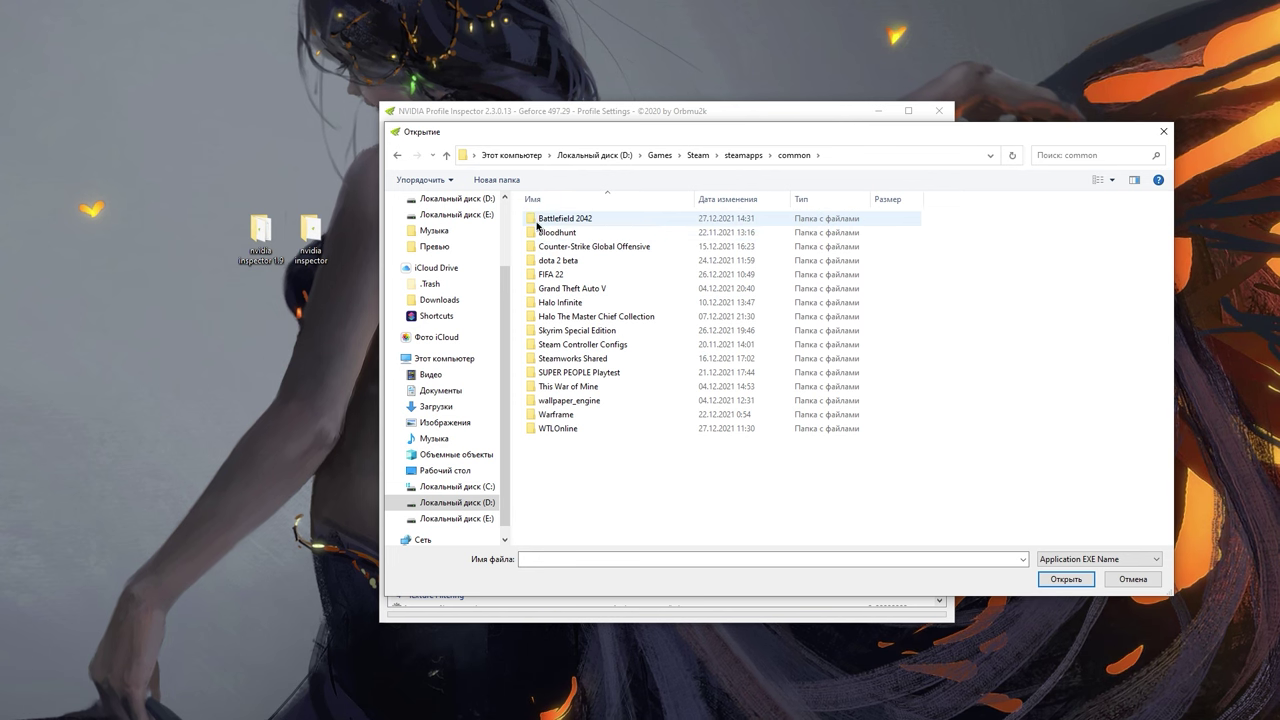
{"action": "double_click", "coordinate": [575, 222]}
{"action": "left_click", "coordinate": [642, 318]}
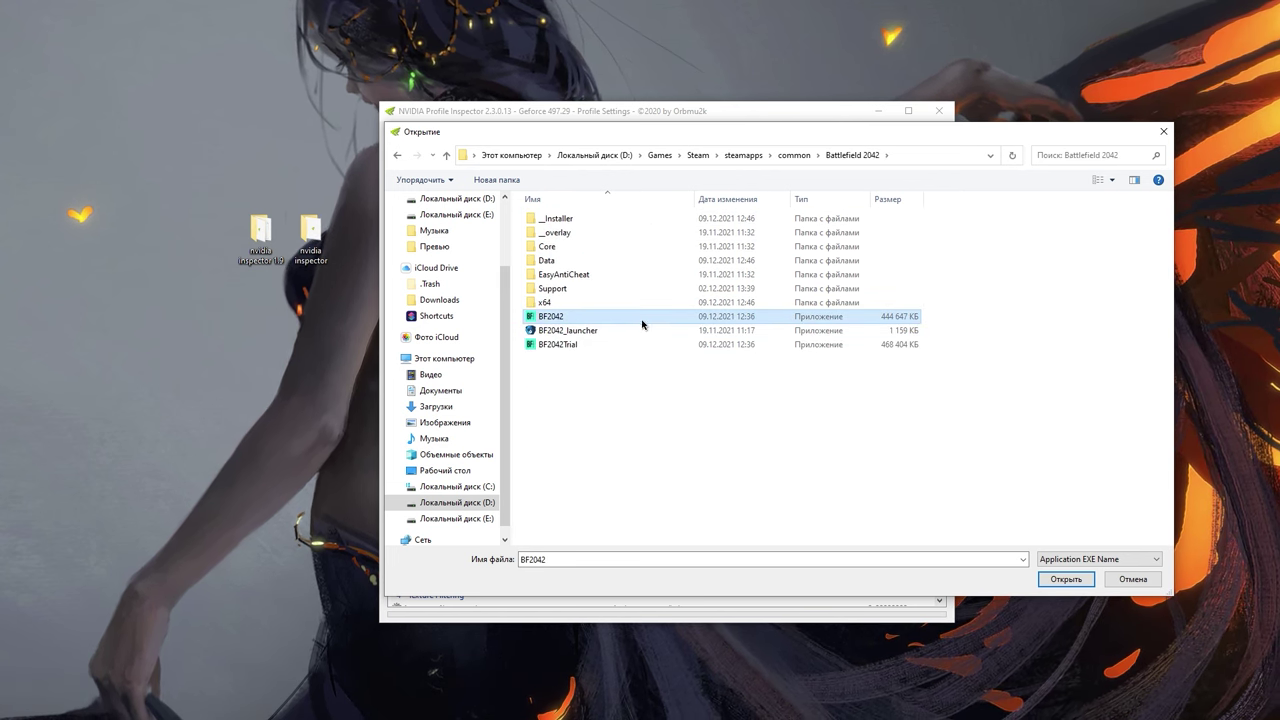
{"action": "left_click", "coordinate": [1062, 582]}
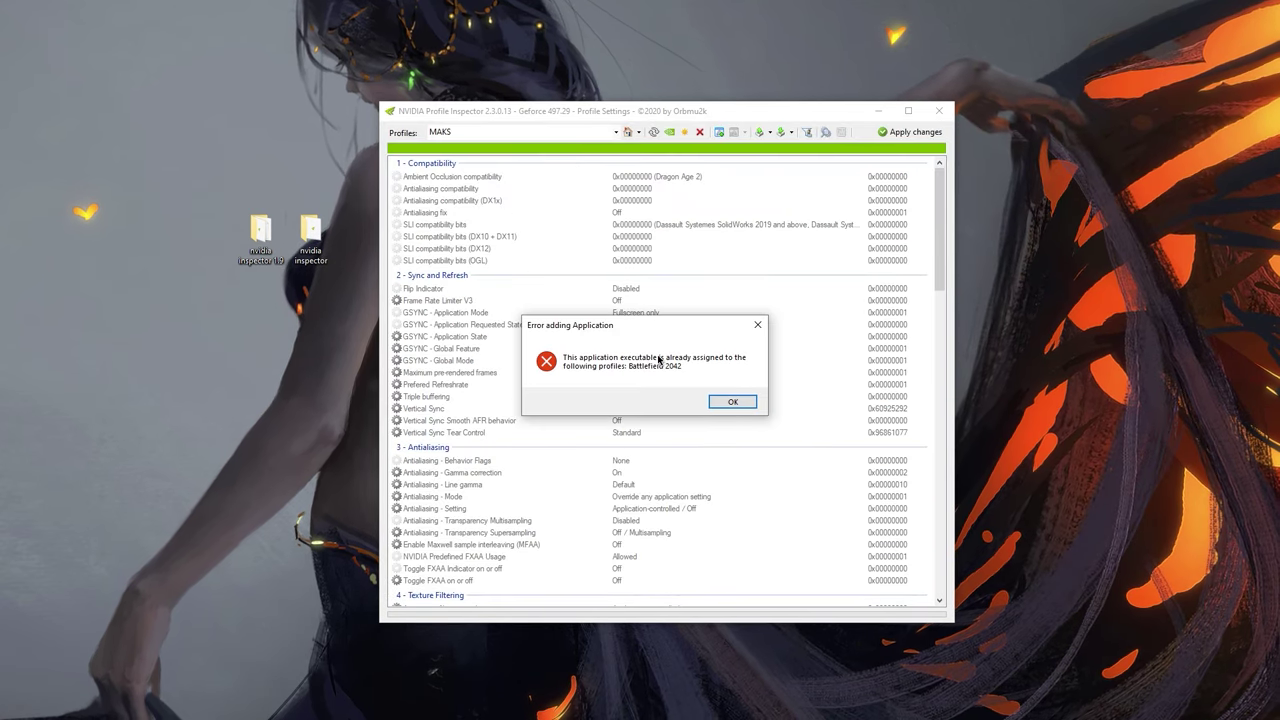
{"action": "left_click", "coordinate": [733, 401]}
Step: Delete the newly created custom profile
{"action": "left_click", "coordinate": [699, 134]}
{"action": "left_click", "coordinate": [691, 406]}
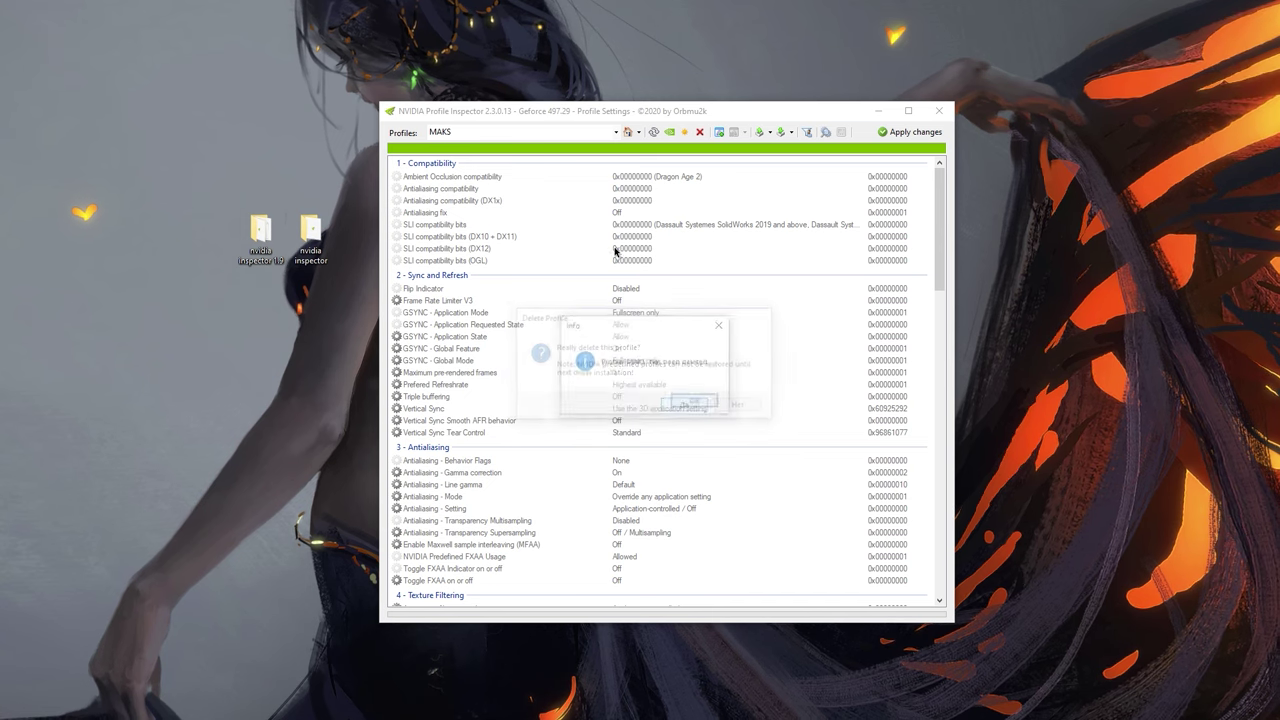
{"action": "left_click", "coordinate": [700, 403]}
Step: Load the existing Battlefield 2042 profile for editing
{"action": "left_click", "coordinate": [520, 132]}
{"action": "type", "text": "battlef"}
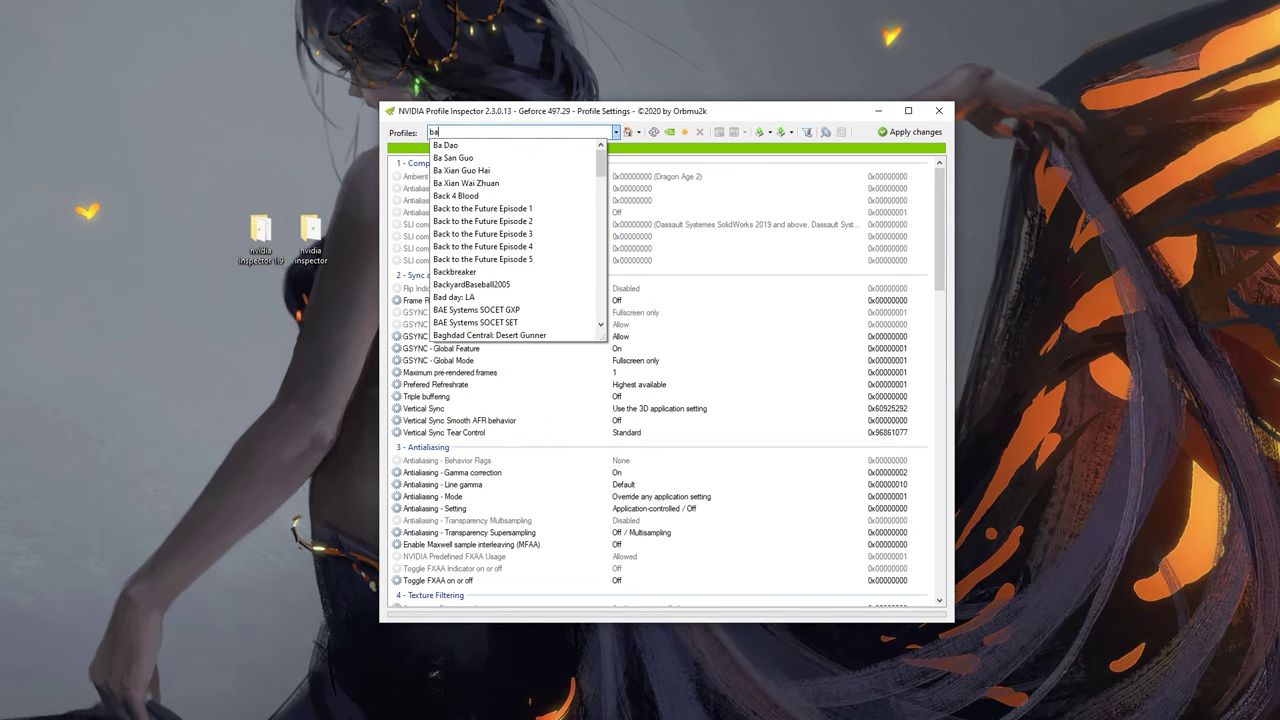
{"action": "left_click", "coordinate": [459, 196]}
Step: Examine the Battlefield 2042 profile's settings from Compatibility through SLI, Stereo and Other to the Unknown section
{"action": "left_click_drag", "start_coordinate": [940, 230], "coordinate": [968, 441]}
{"action": "right_click", "coordinate": [128, 122]}
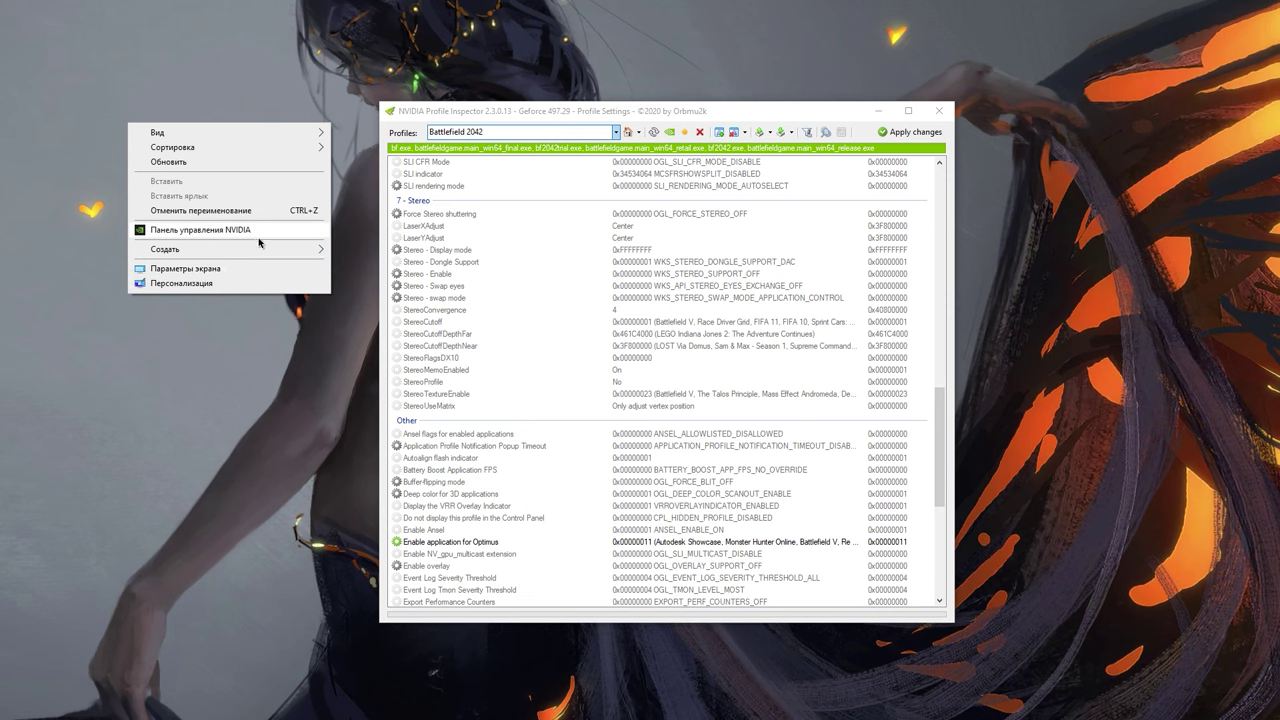
{"action": "left_click", "coordinate": [168, 161]}
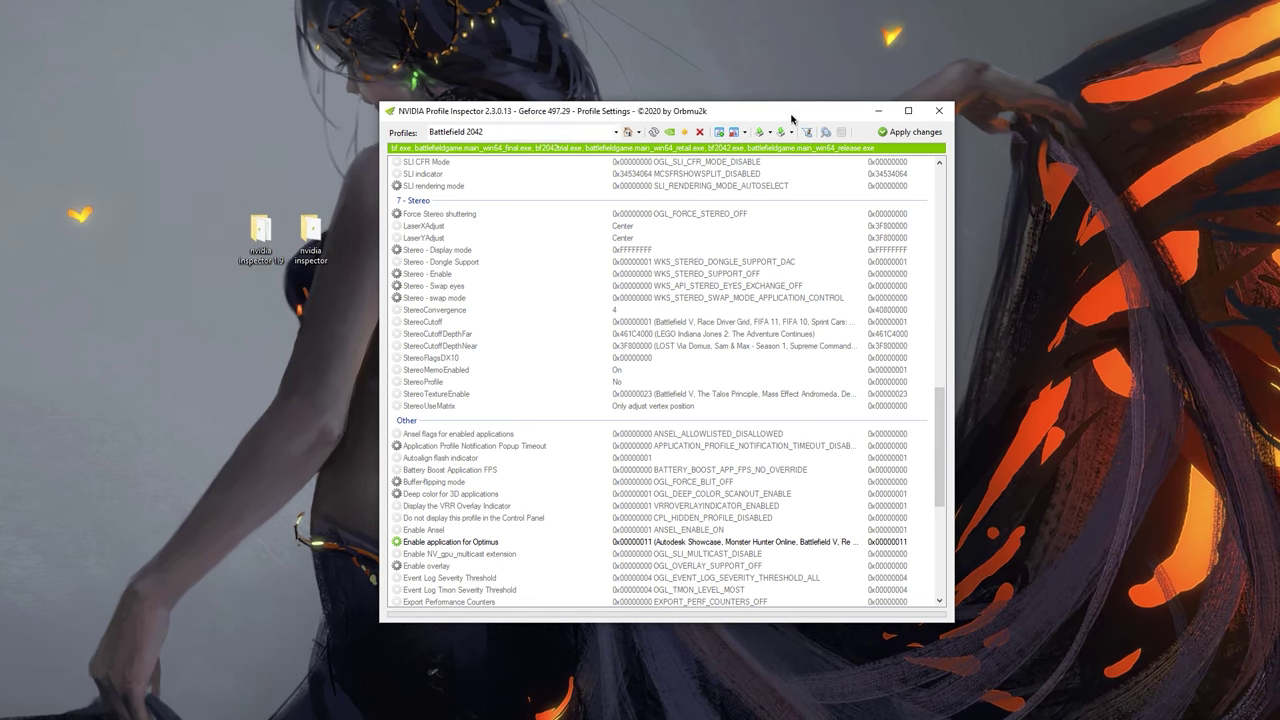
{"action": "left_click_drag", "start_coordinate": [938, 450], "coordinate": [941, 614]}
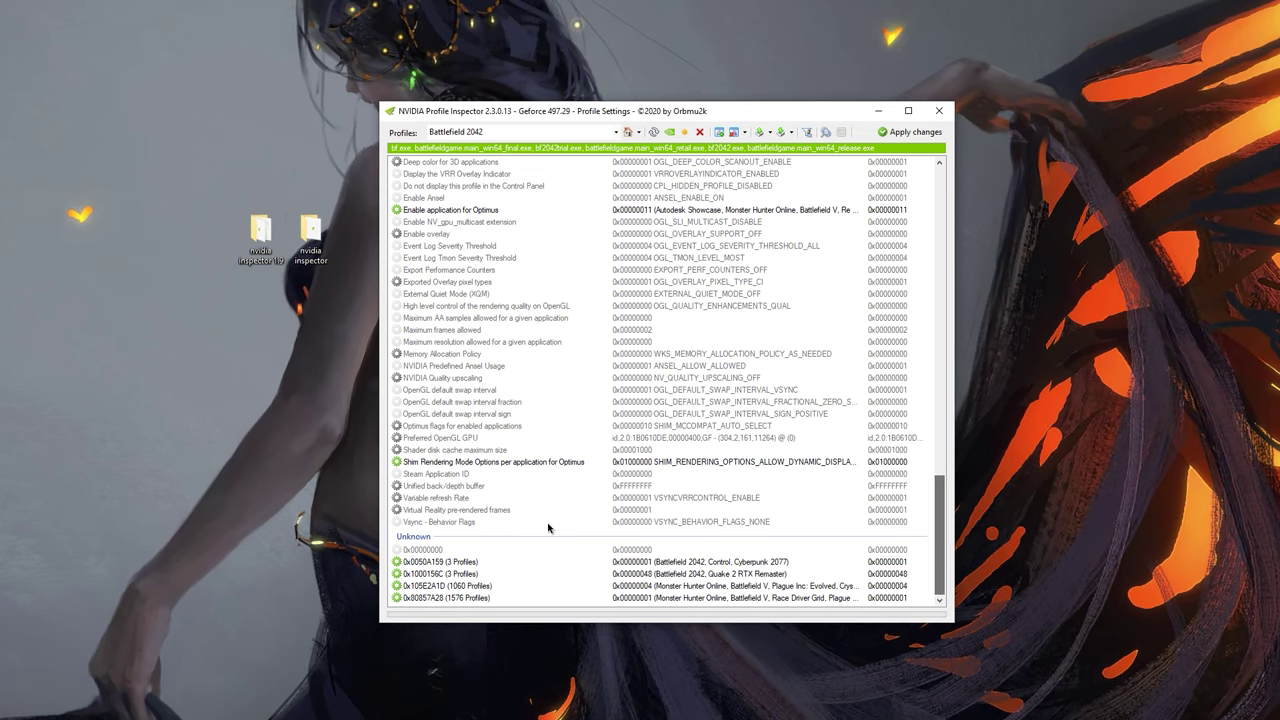
{"action": "scroll", "coordinate": [947, 497], "scroll_direction": "up", "scroll_amount": 10}
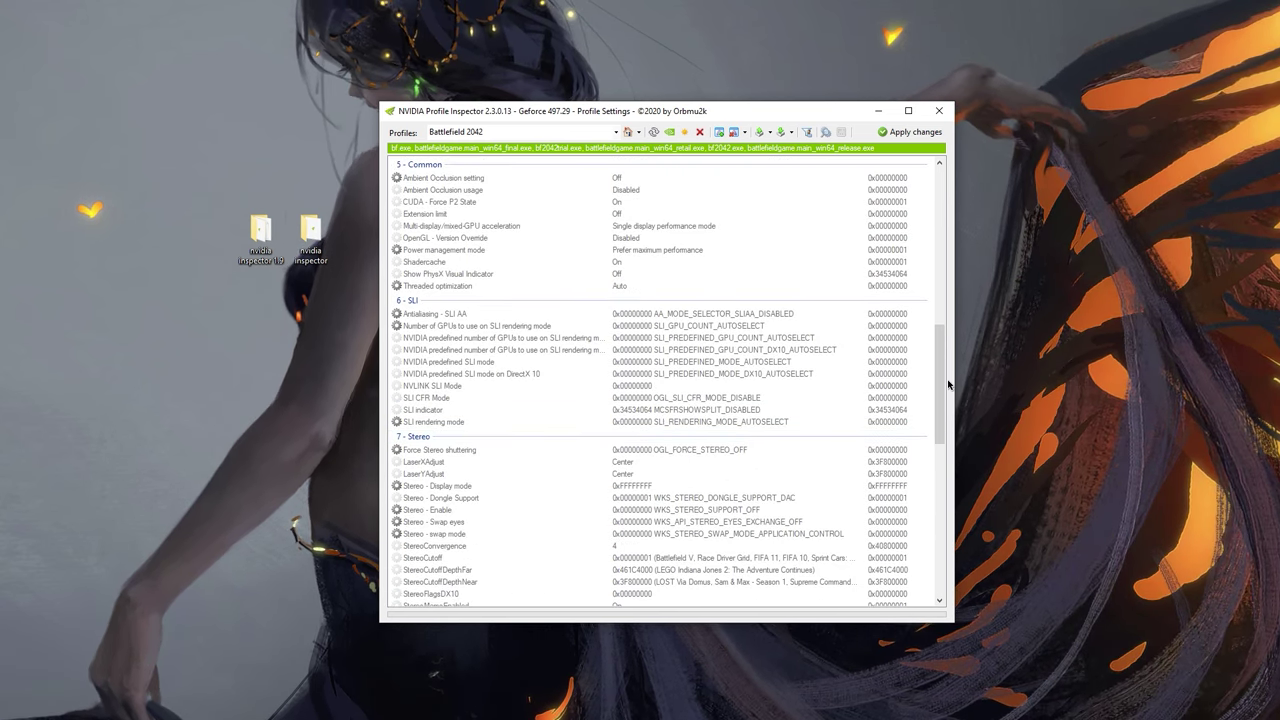
{"action": "scroll", "coordinate": [949, 385], "scroll_direction": "up", "scroll_amount": 10}
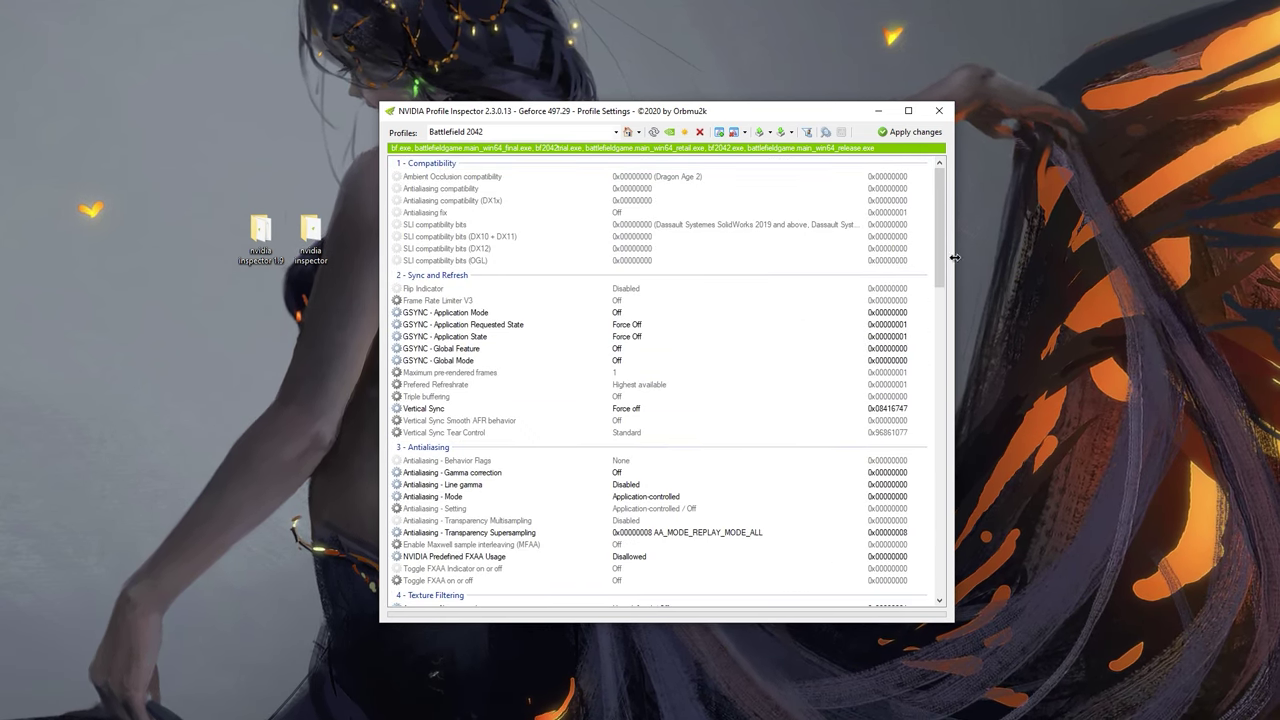
Step: In the Sync and Refresh section, set Frame Rate Limiter V3 to Off and open the GSYNC - Application Mode value
{"action": "scroll", "coordinate": [945, 218], "scroll_direction": "down", "scroll_amount": 3}
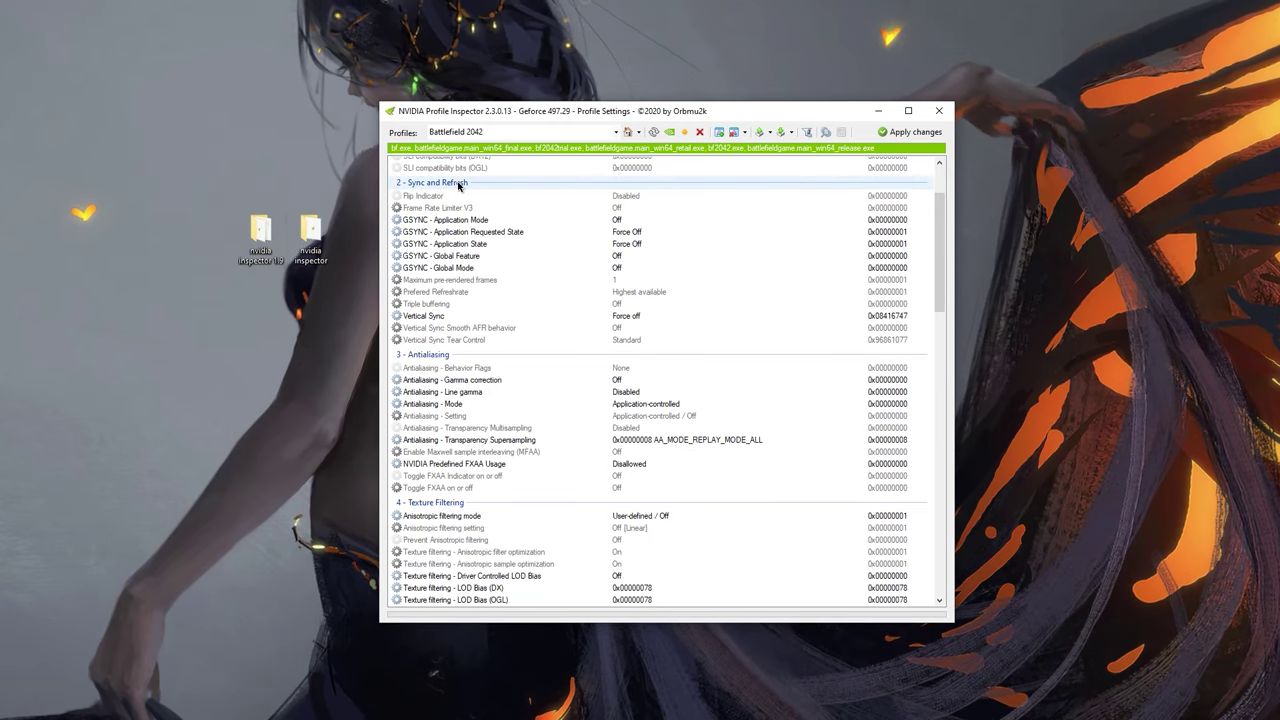
{"action": "left_click", "coordinate": [540, 207]}
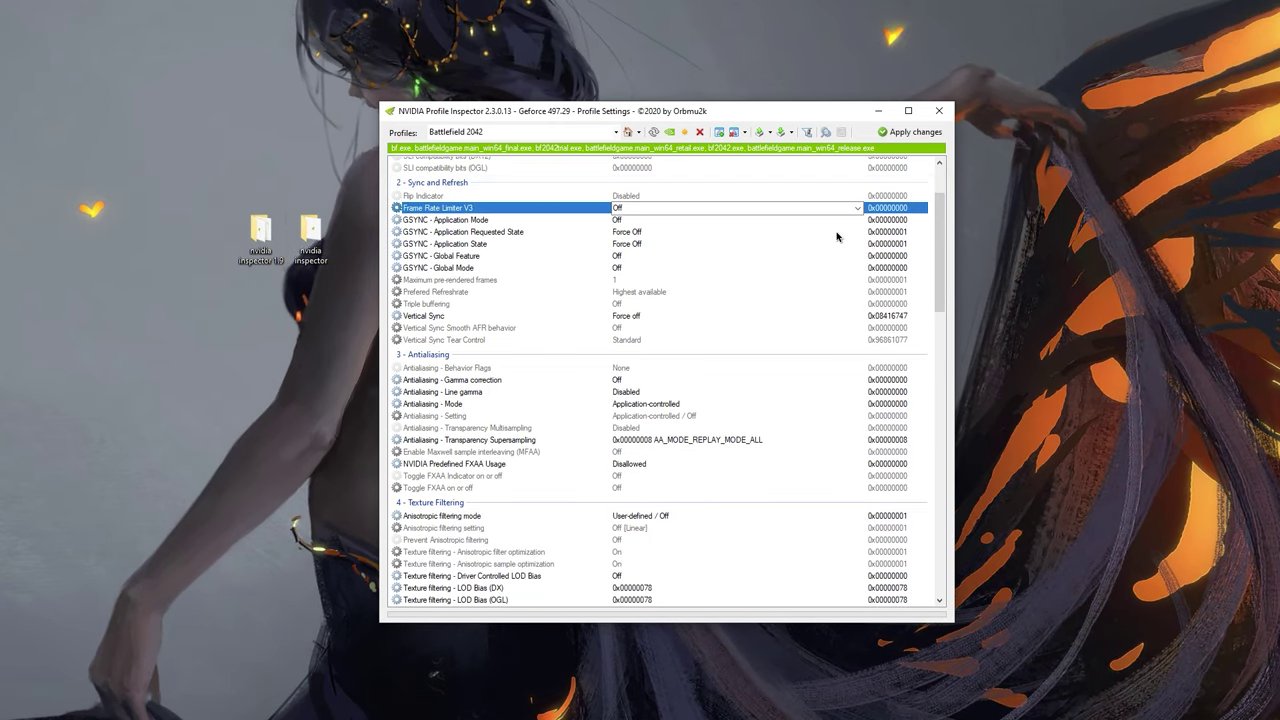
{"action": "left_click", "coordinate": [636, 221]}
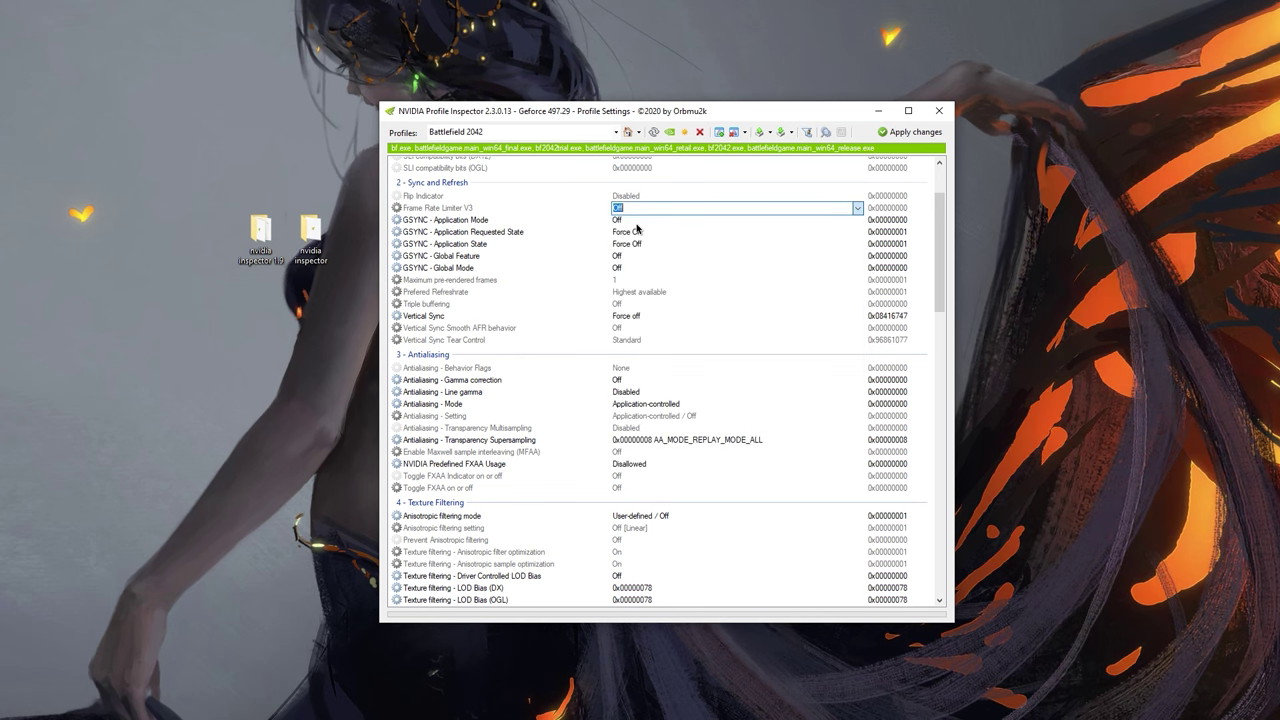
{"action": "left_click", "coordinate": [640, 220]}
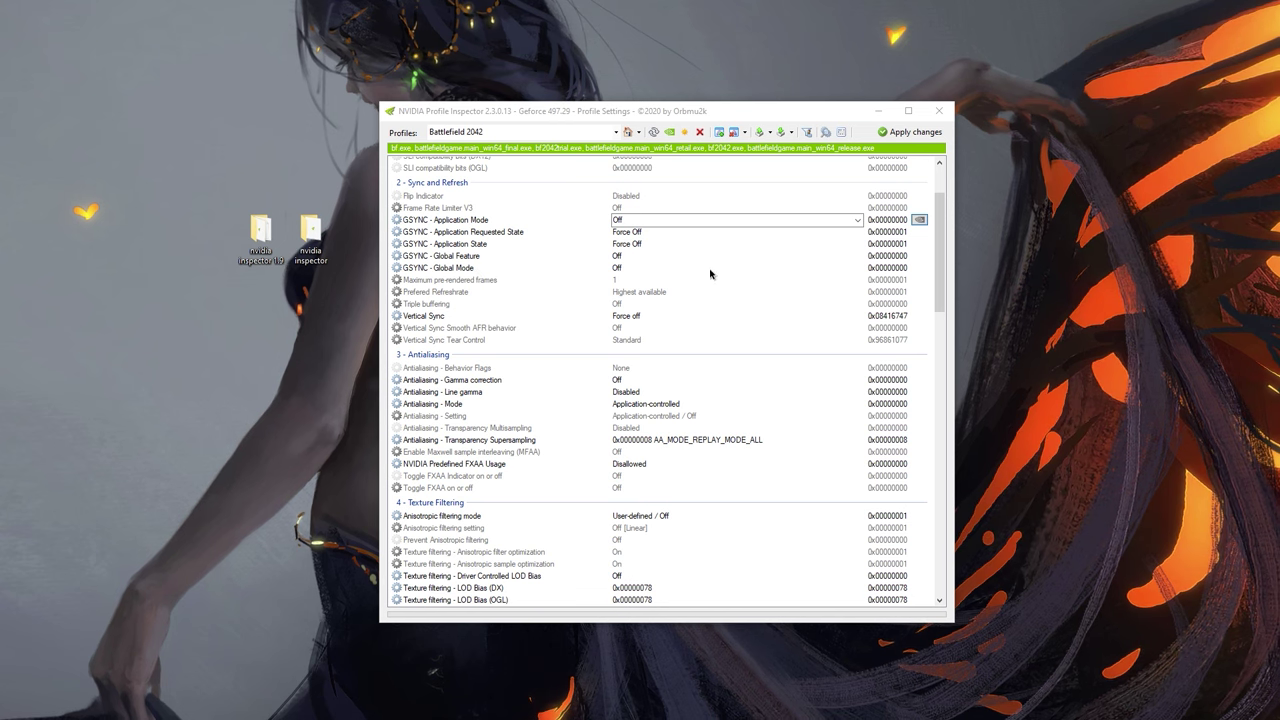
Step: Set Vertical Sync in the Sync and Refresh section to Use the 3D application setting
{"action": "left_click_drag", "start_coordinate": [938, 277], "coordinate": [942, 284]}
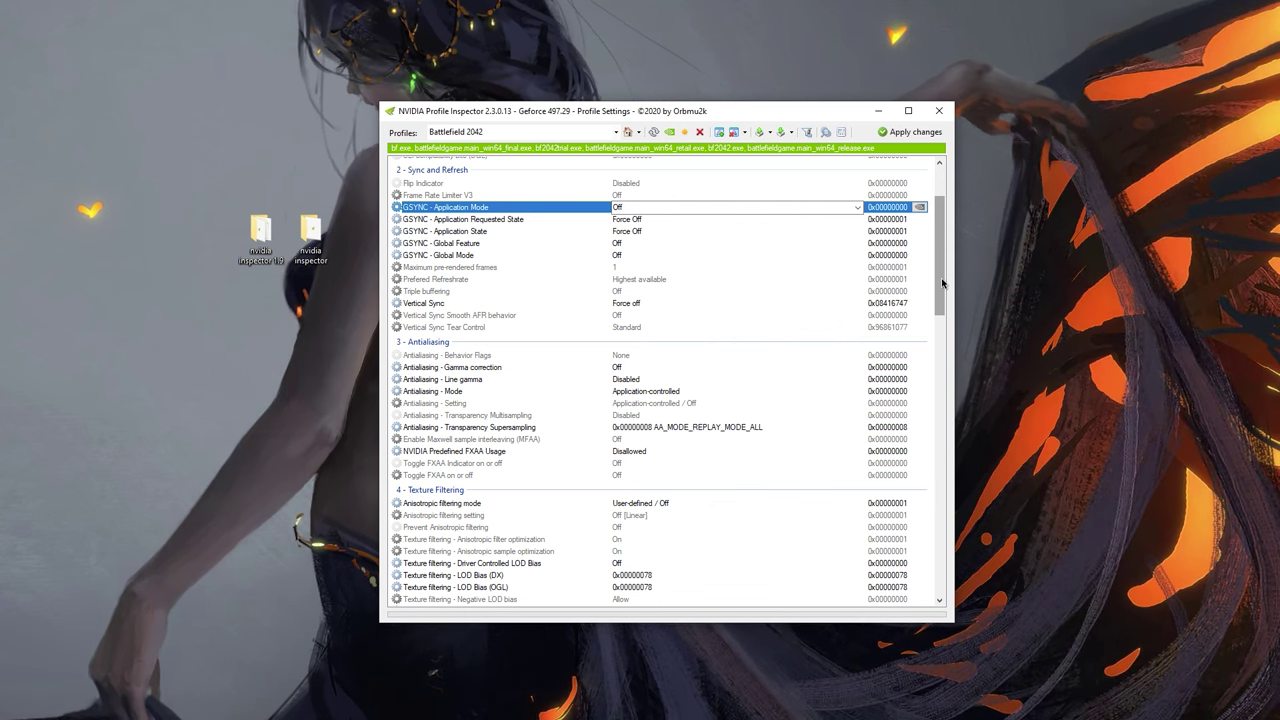
{"action": "left_click", "coordinate": [461, 305]}
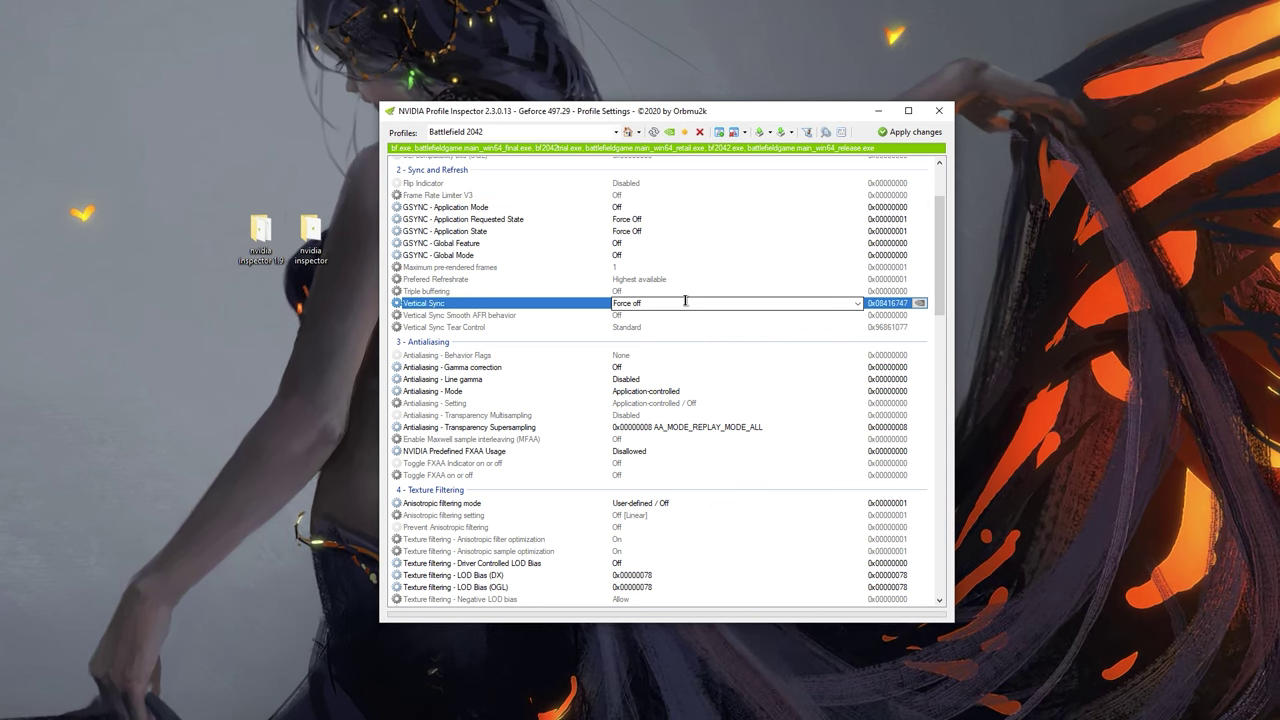
{"action": "left_click", "coordinate": [853, 303]}
{"action": "left_click", "coordinate": [858, 304]}
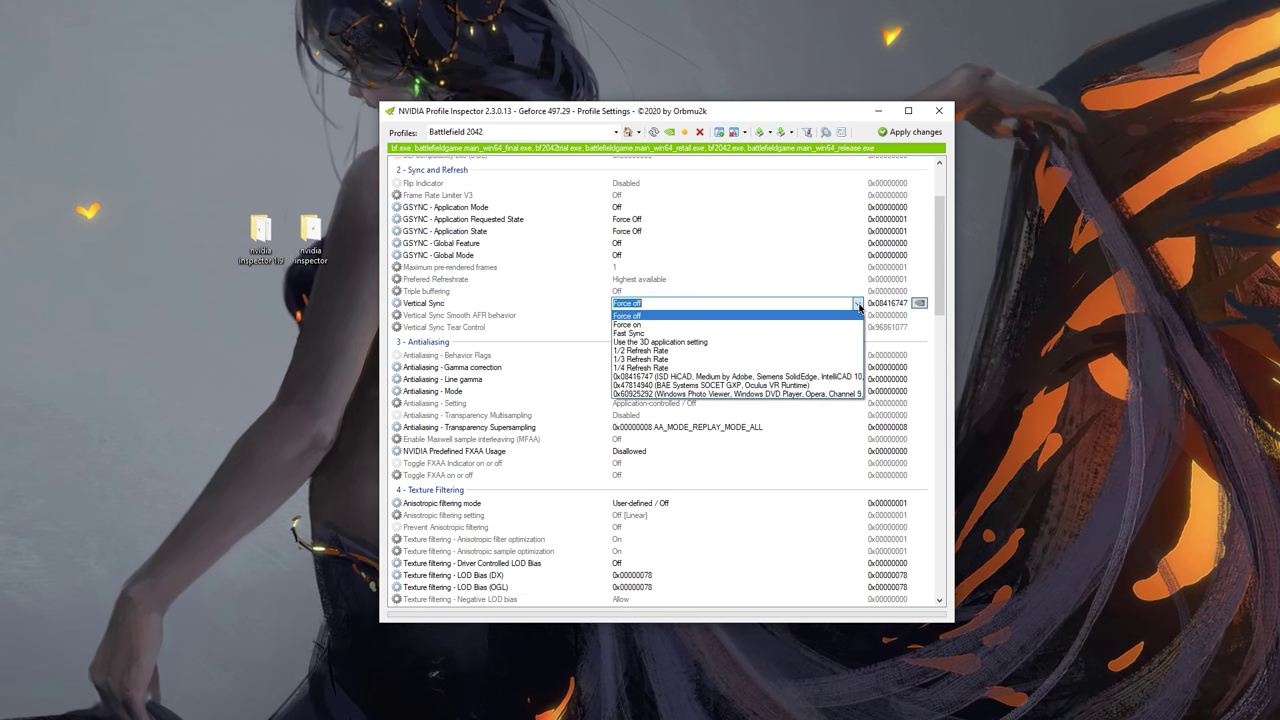
{"action": "left_click", "coordinate": [681, 343]}
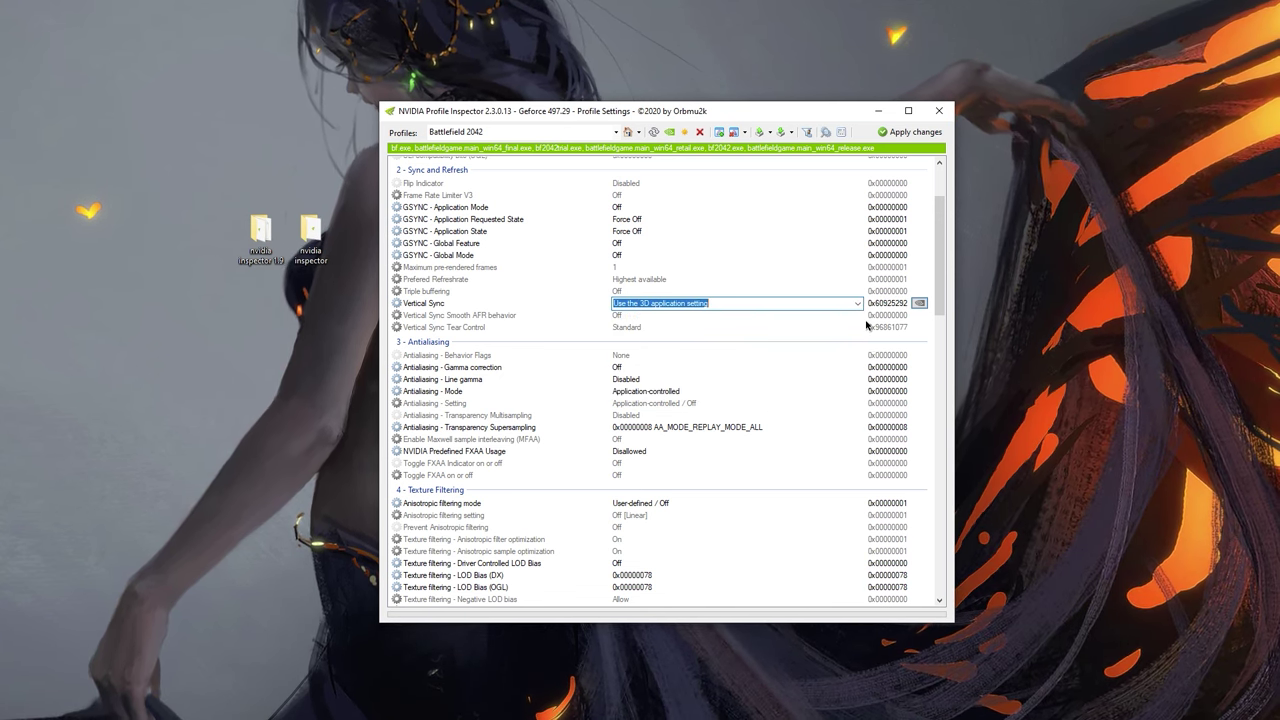
{"action": "left_click", "coordinate": [856, 304]}
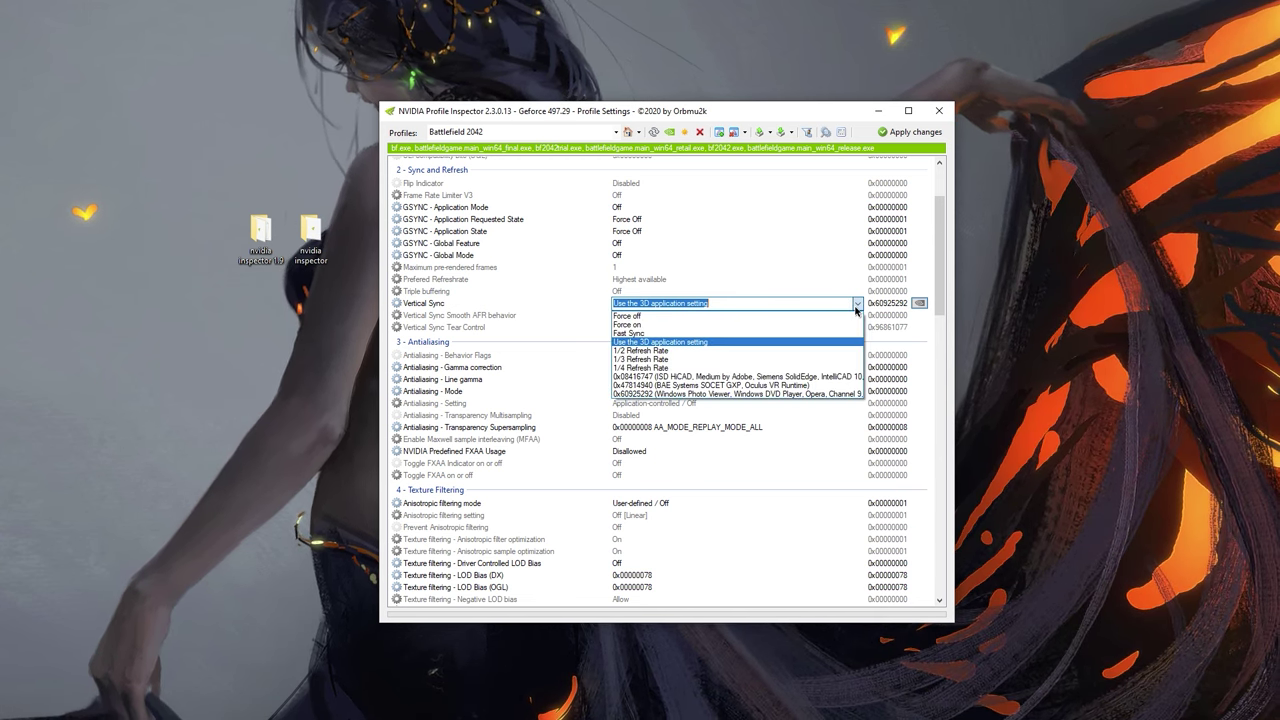
Step: Review the Antialiasing section's Gamma correction, Line gamma, Mode, Transparency Supersampling and NVIDIA Predefined FXAA Usage values
{"action": "scroll", "coordinate": [856, 310], "scroll_direction": "down", "scroll_amount": 5}
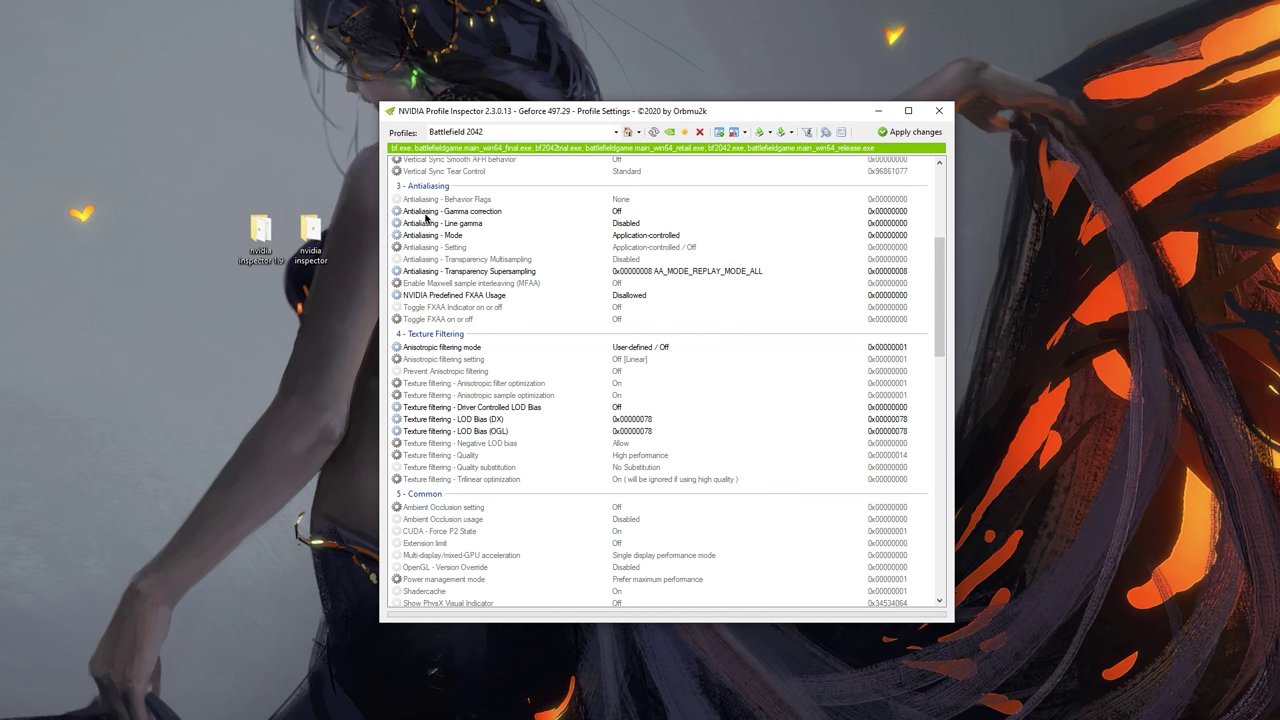
{"action": "left_click", "coordinate": [651, 212]}
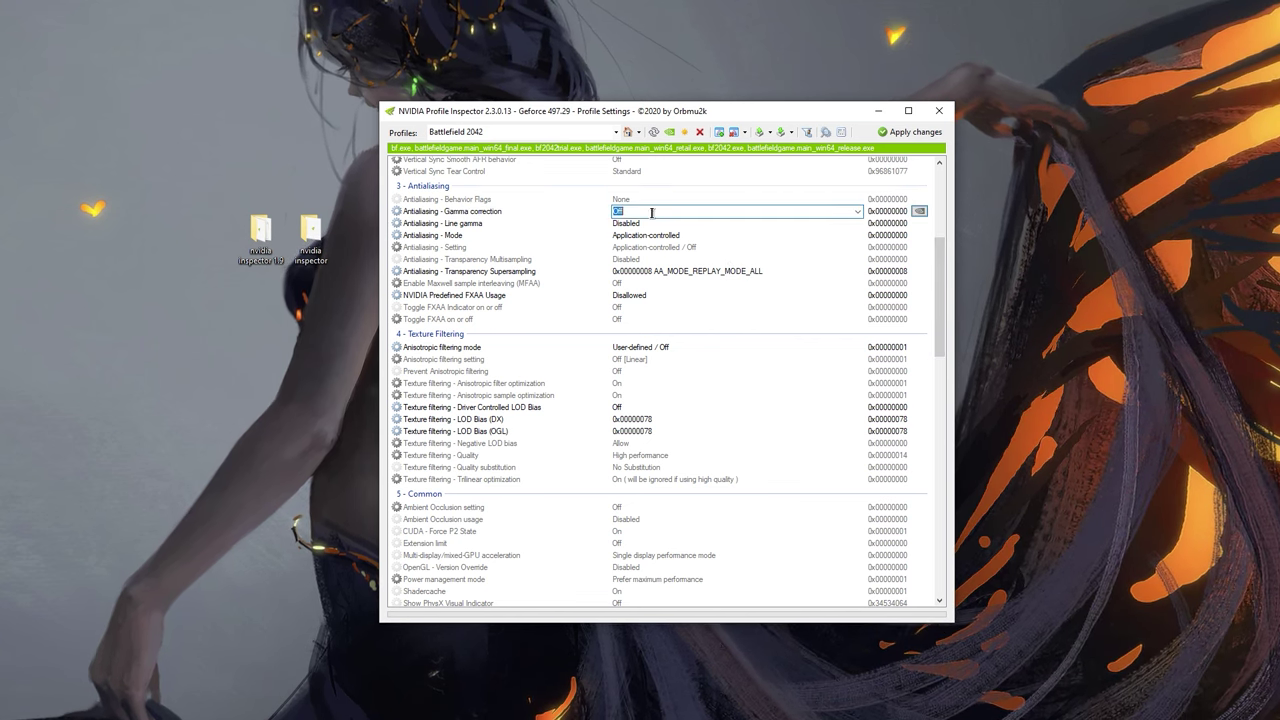
{"action": "left_click", "coordinate": [628, 223]}
{"action": "left_click", "coordinate": [636, 236]}
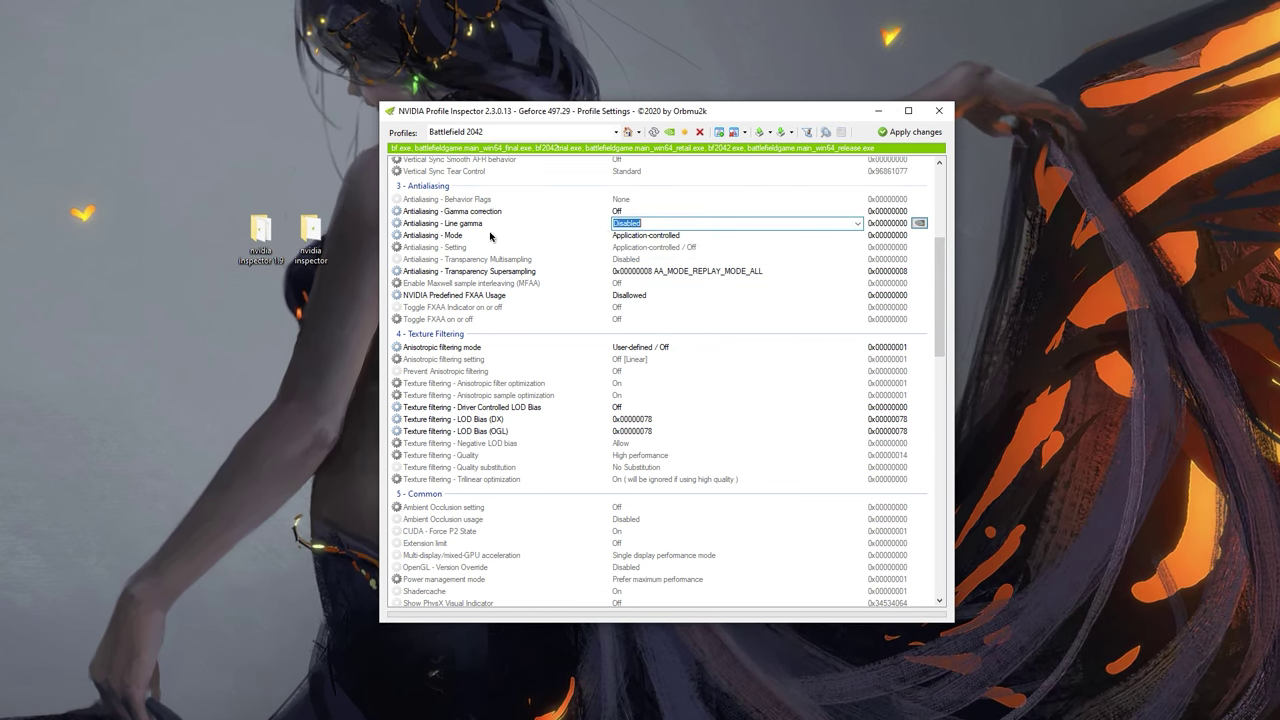
{"action": "left_click", "coordinate": [702, 236]}
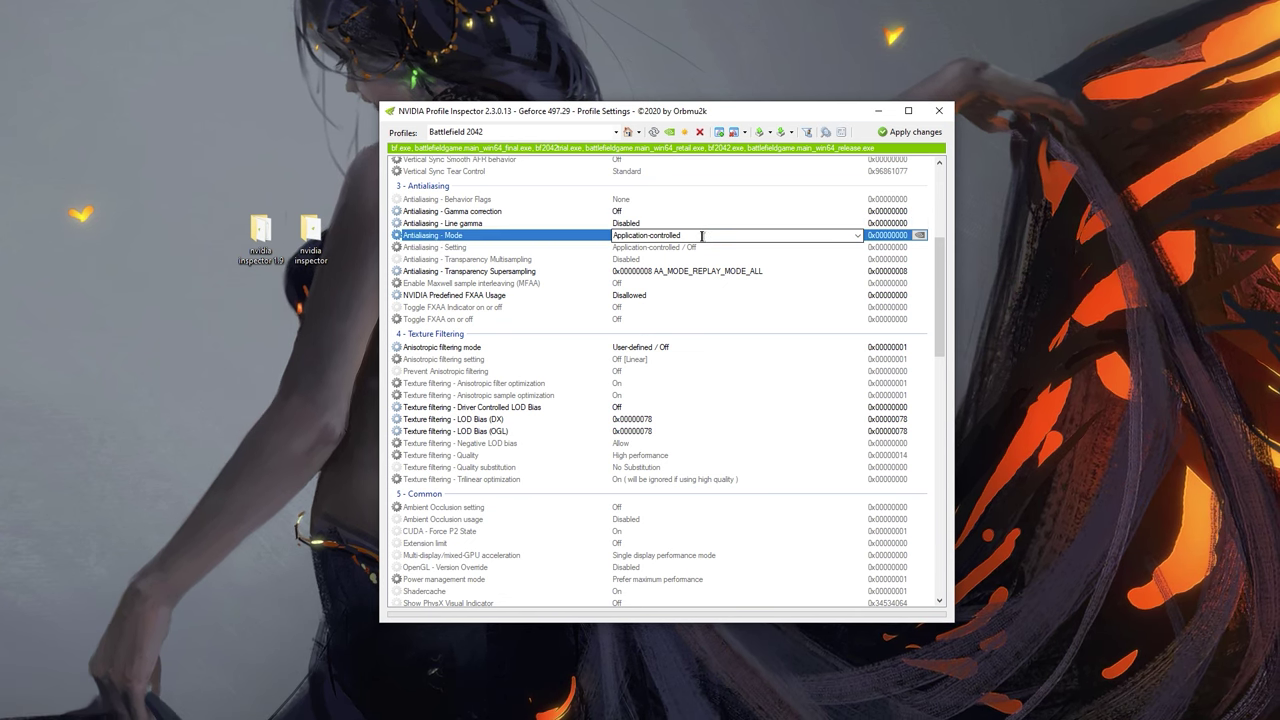
{"action": "scroll", "coordinate": [702, 236], "scroll_direction": "down", "scroll_amount": 1}
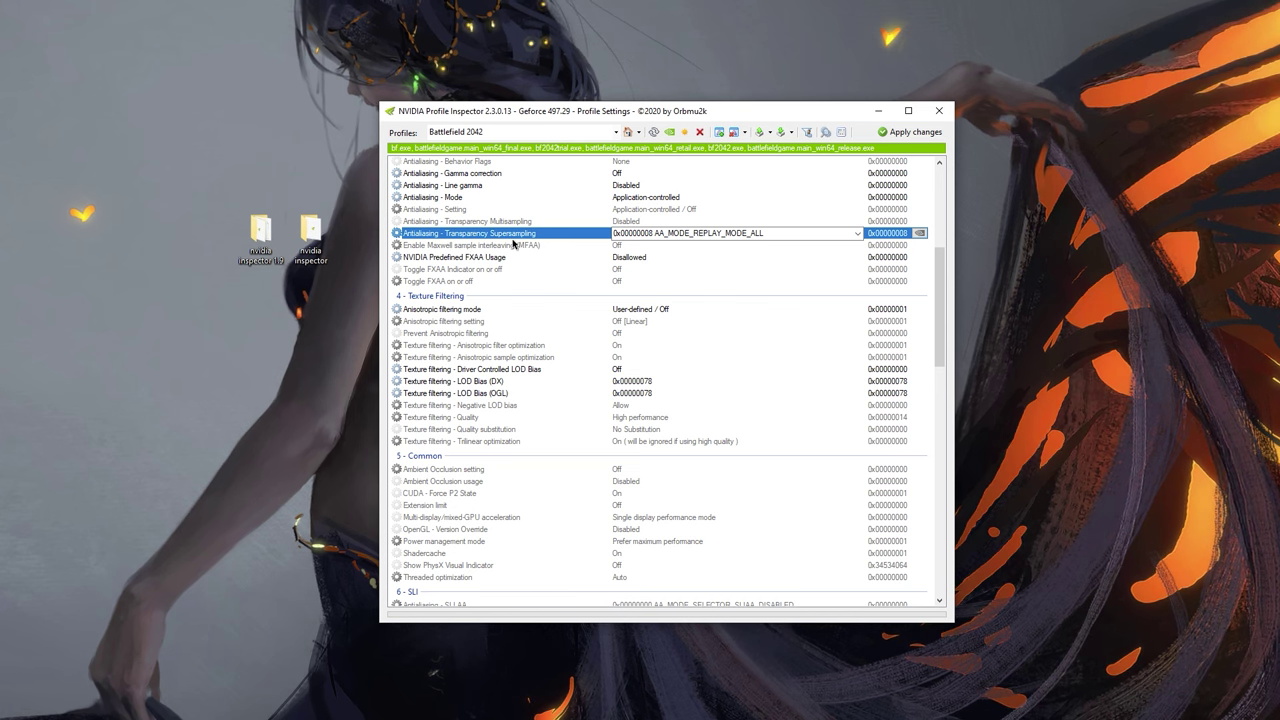
{"action": "key", "text": "Down"}
{"action": "key", "text": "Down"}
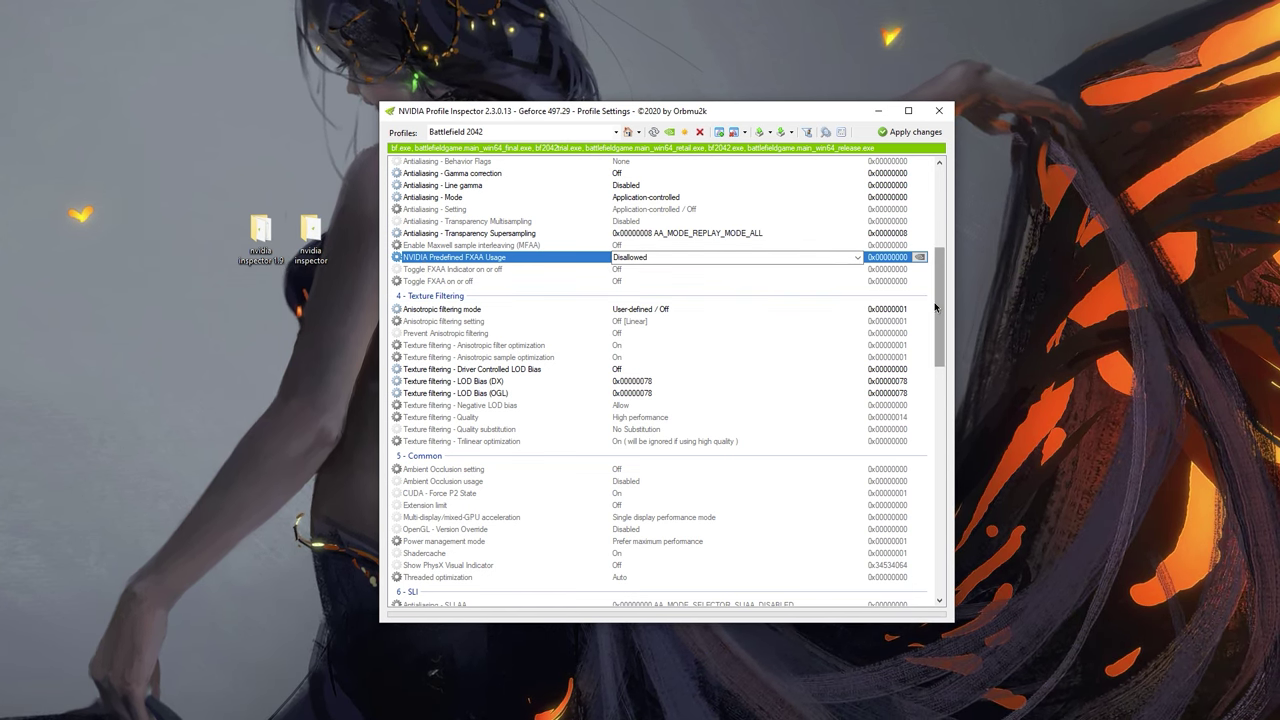
Step: In the Texture Filtering section, check Anisotropic filtering mode and set Driver Controlled LOD Bias to On
{"action": "scroll", "coordinate": [715, 268], "scroll_direction": "down", "scroll_amount": 2}
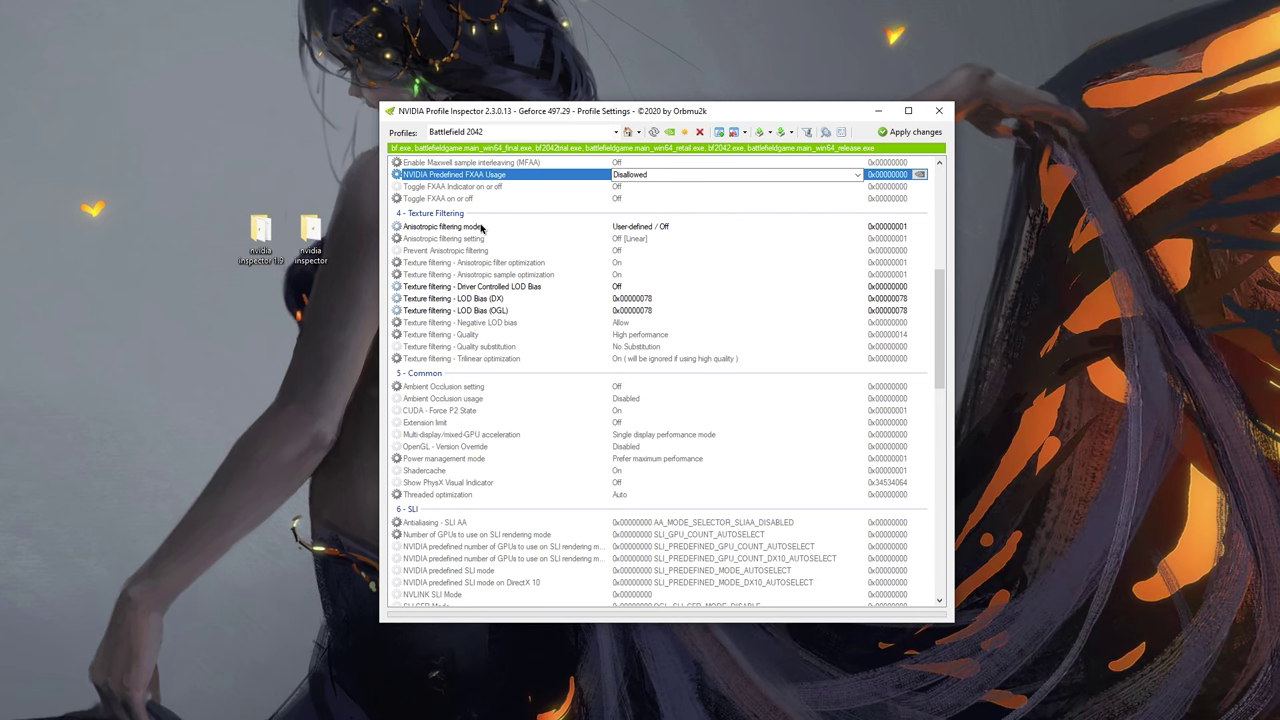
{"action": "left_click", "coordinate": [481, 227]}
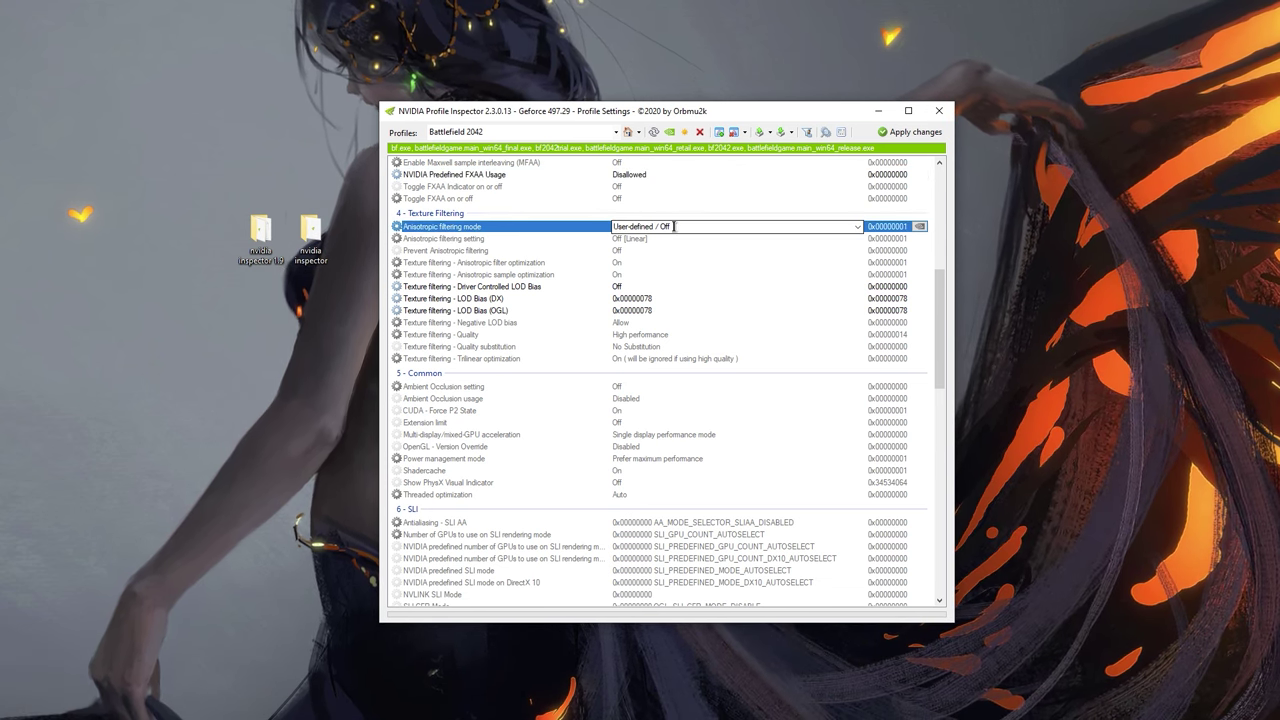
{"action": "left_click", "coordinate": [486, 287]}
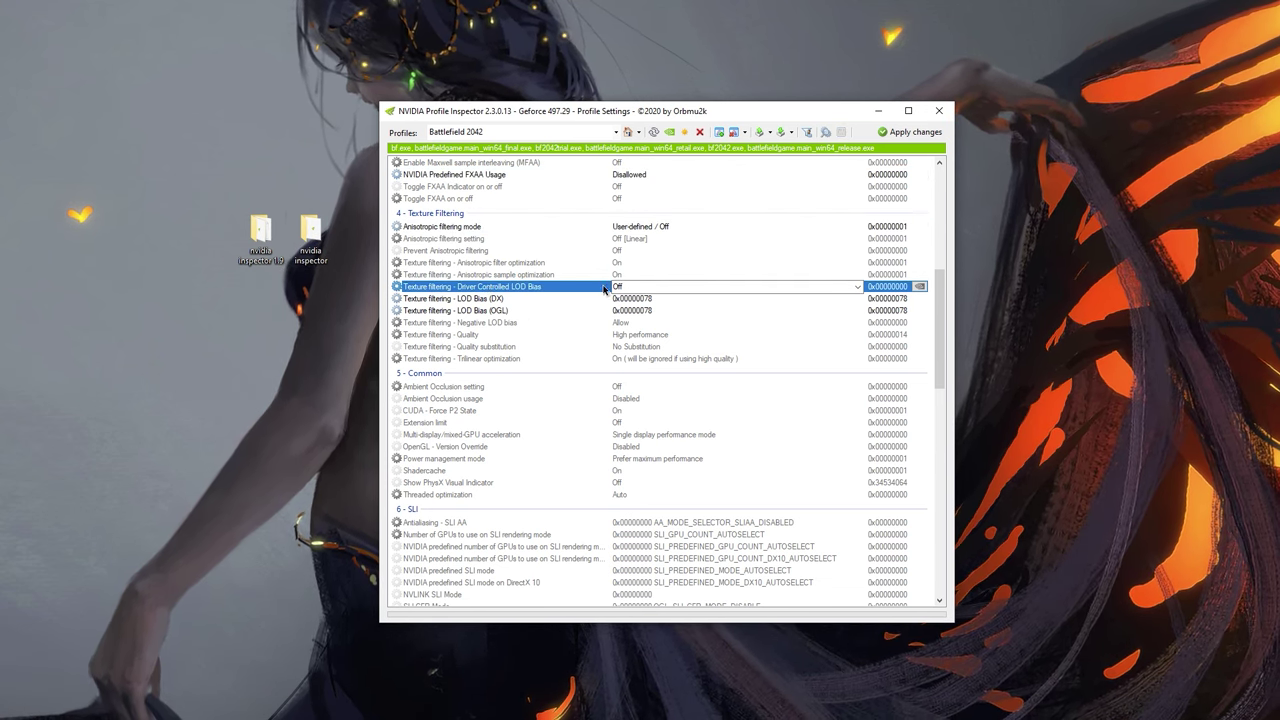
{"action": "left_click", "coordinate": [857, 287]}
{"action": "left_click", "coordinate": [857, 287]}
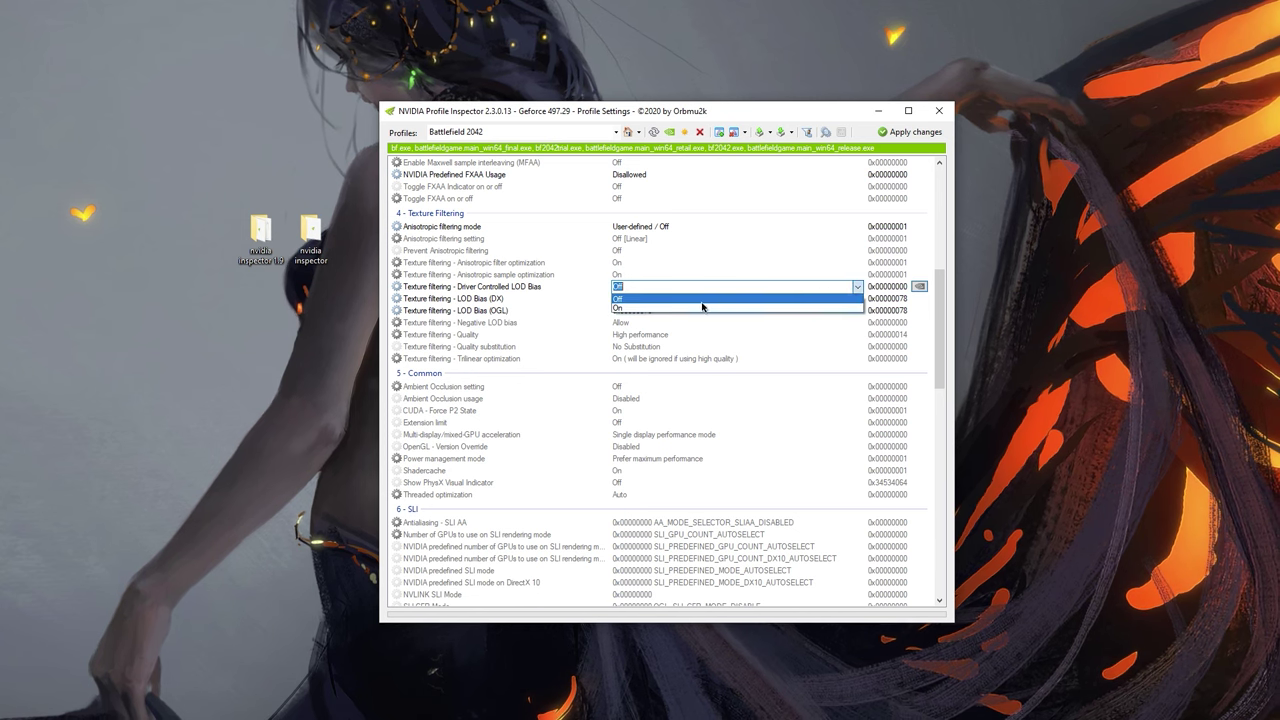
{"action": "left_click", "coordinate": [638, 314]}
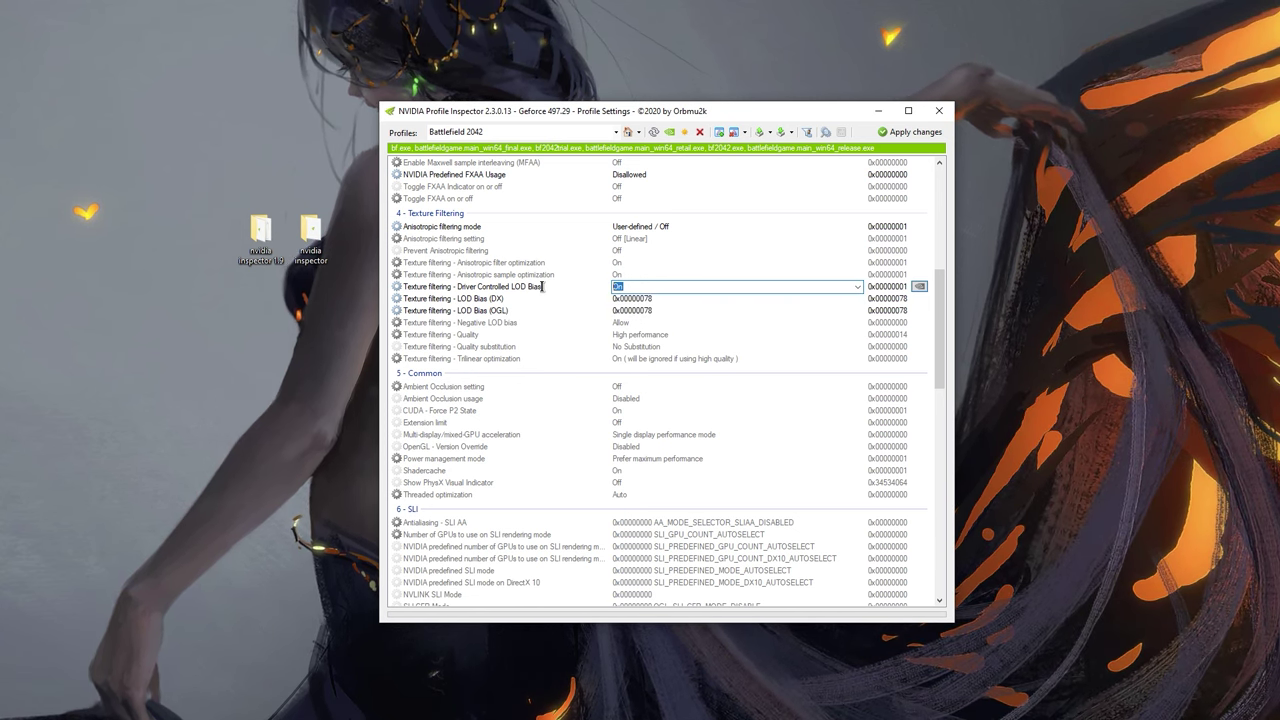
Step: Review the texture filtering values for LOD Bias (OGL), Quality, Quality substitution and Trilinear optimization
{"action": "scroll", "coordinate": [977, 309], "scroll_direction": "down", "scroll_amount": 1}
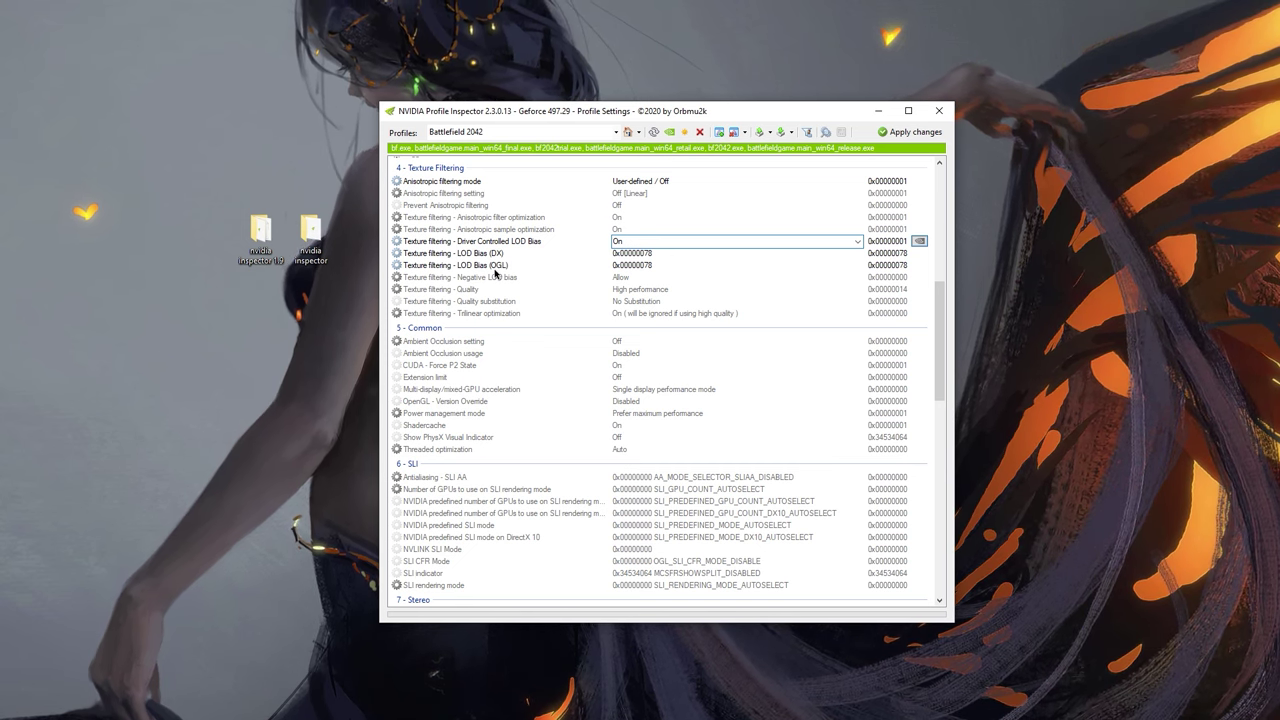
{"action": "left_click", "coordinate": [586, 262]}
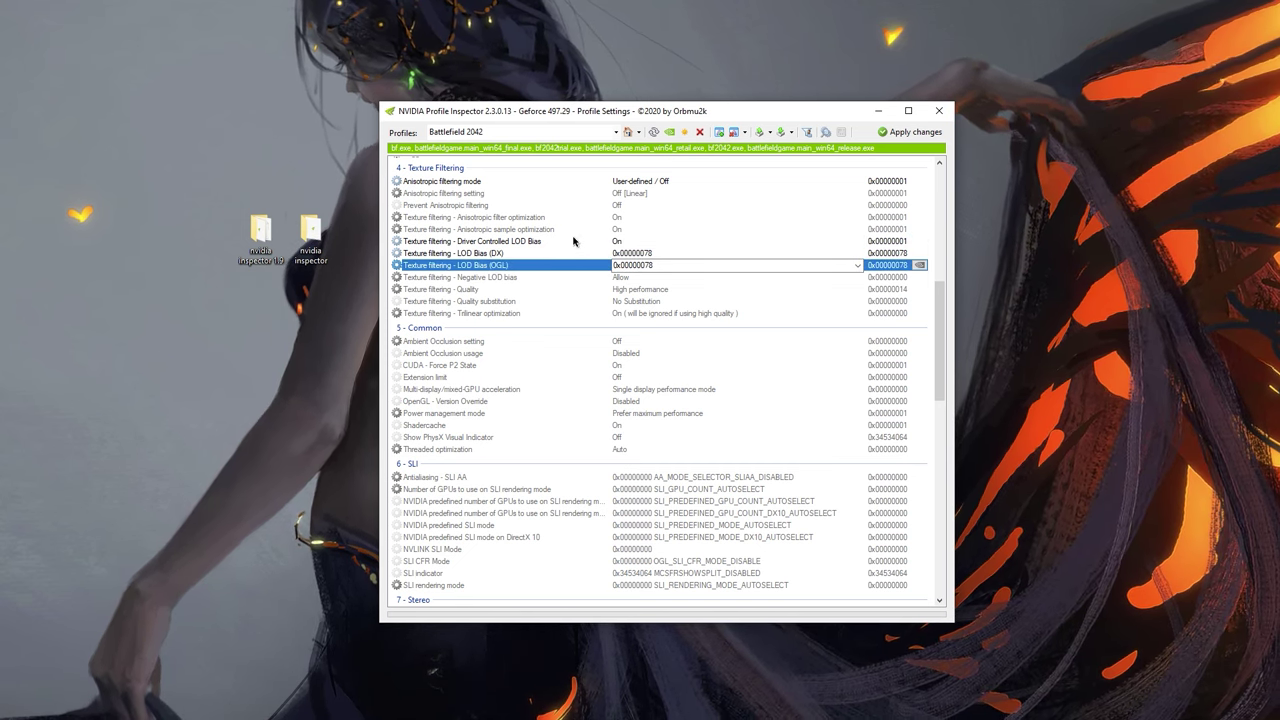
{"action": "scroll", "coordinate": [520, 240], "scroll_direction": "down", "scroll_amount": 2}
{"action": "left_click", "coordinate": [472, 221]}
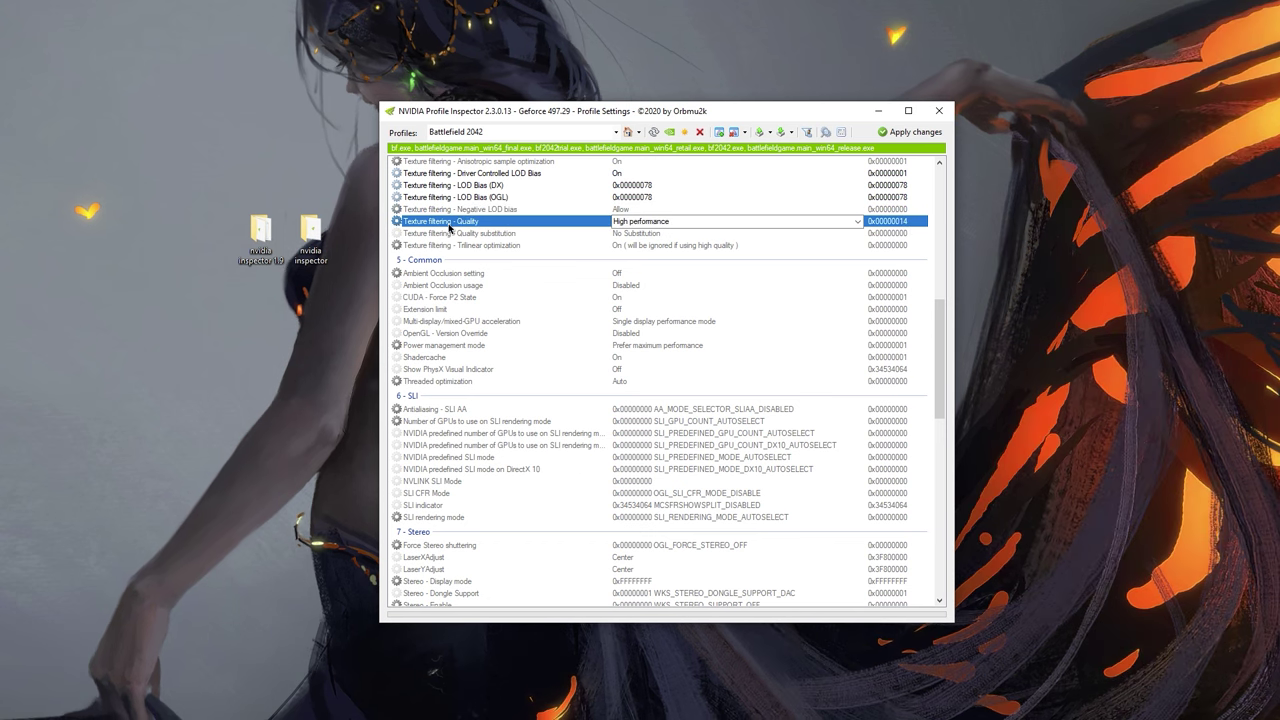
{"action": "left_click", "coordinate": [696, 233]}
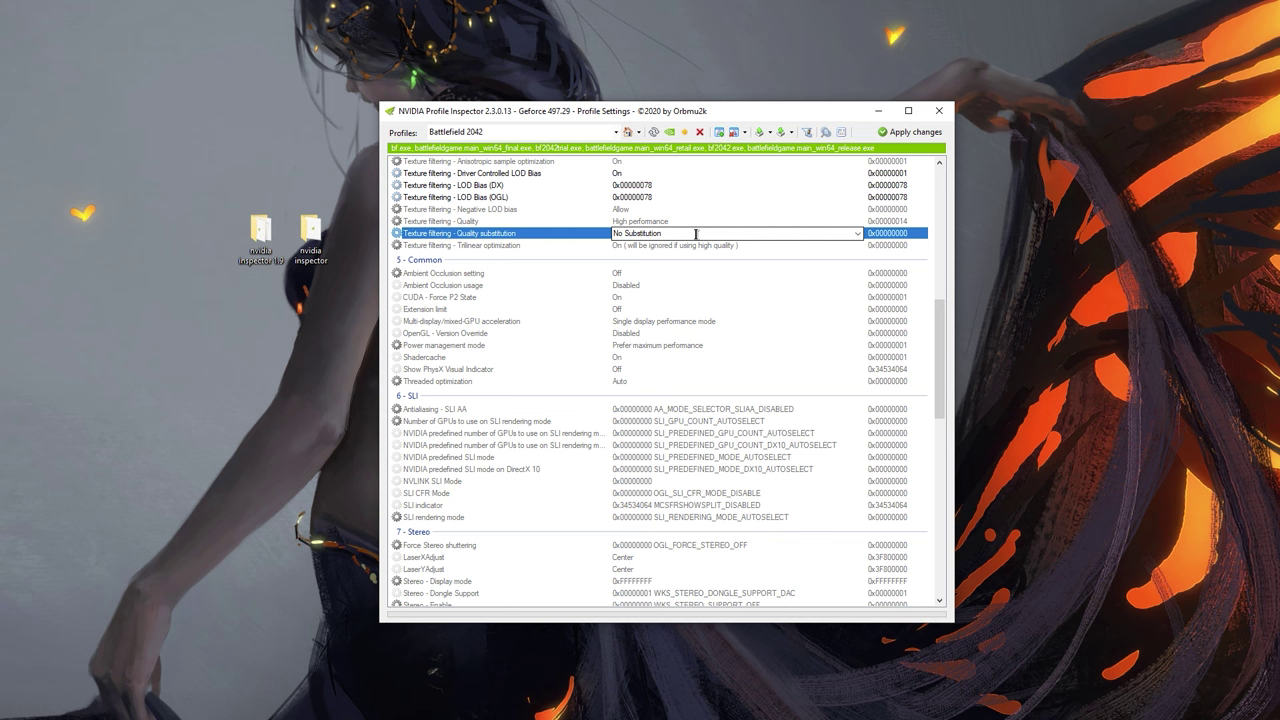
{"action": "left_click", "coordinate": [505, 245]}
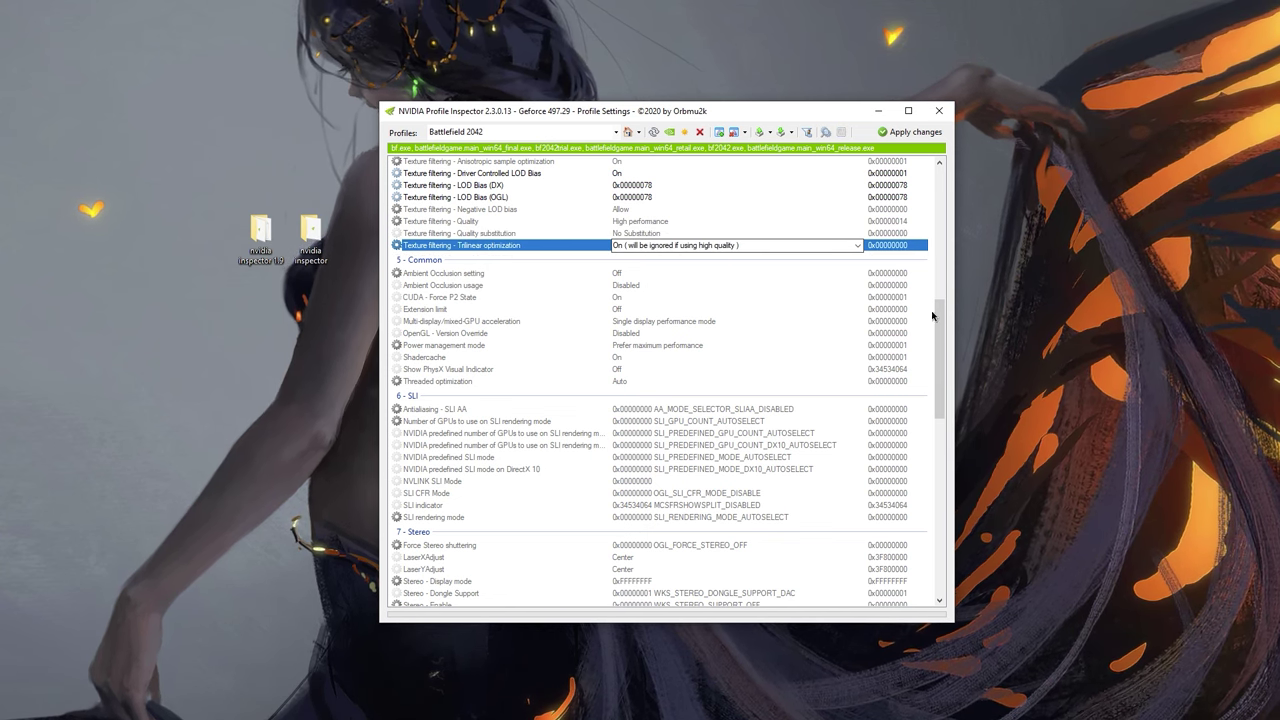
Step: In the Common section, check Ambient Occlusion setting and select Prefer maximum performance as the Power management mode
{"action": "scroll", "coordinate": [940, 340], "scroll_direction": "down", "scroll_amount": 2}
{"action": "left_click", "coordinate": [631, 216]}
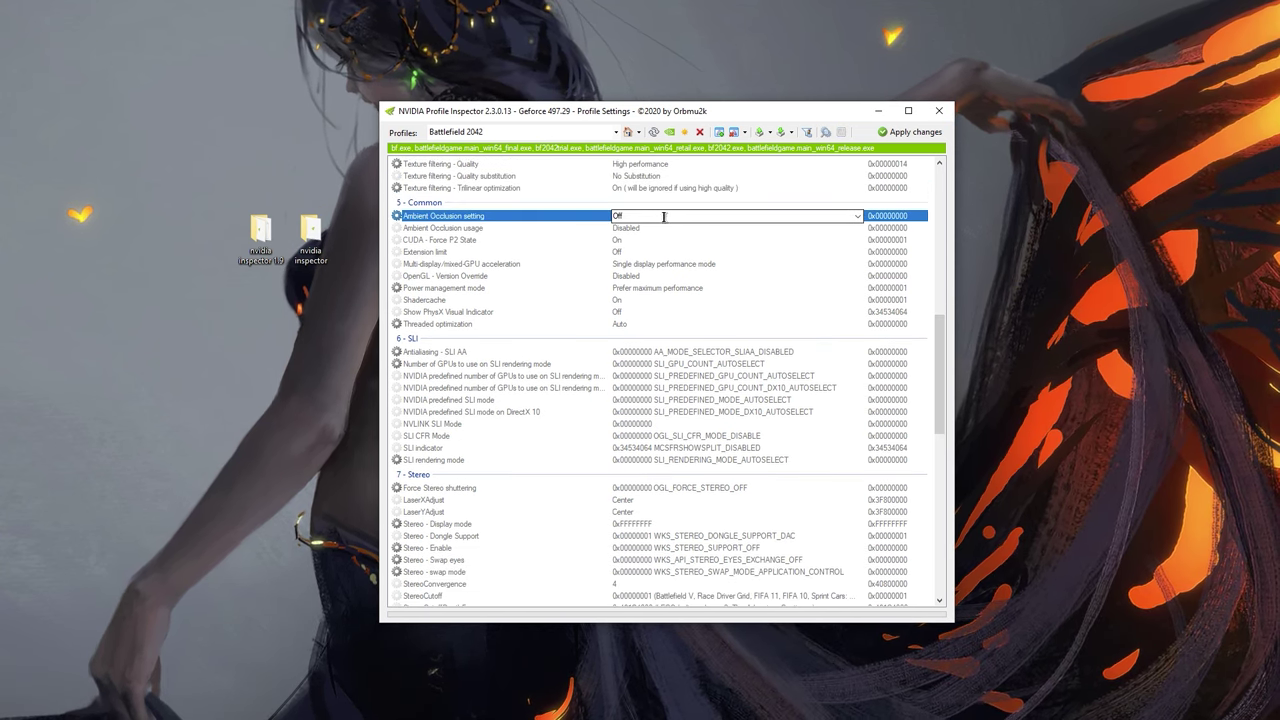
{"action": "left_click", "coordinate": [629, 288]}
{"action": "left_click", "coordinate": [629, 288]}
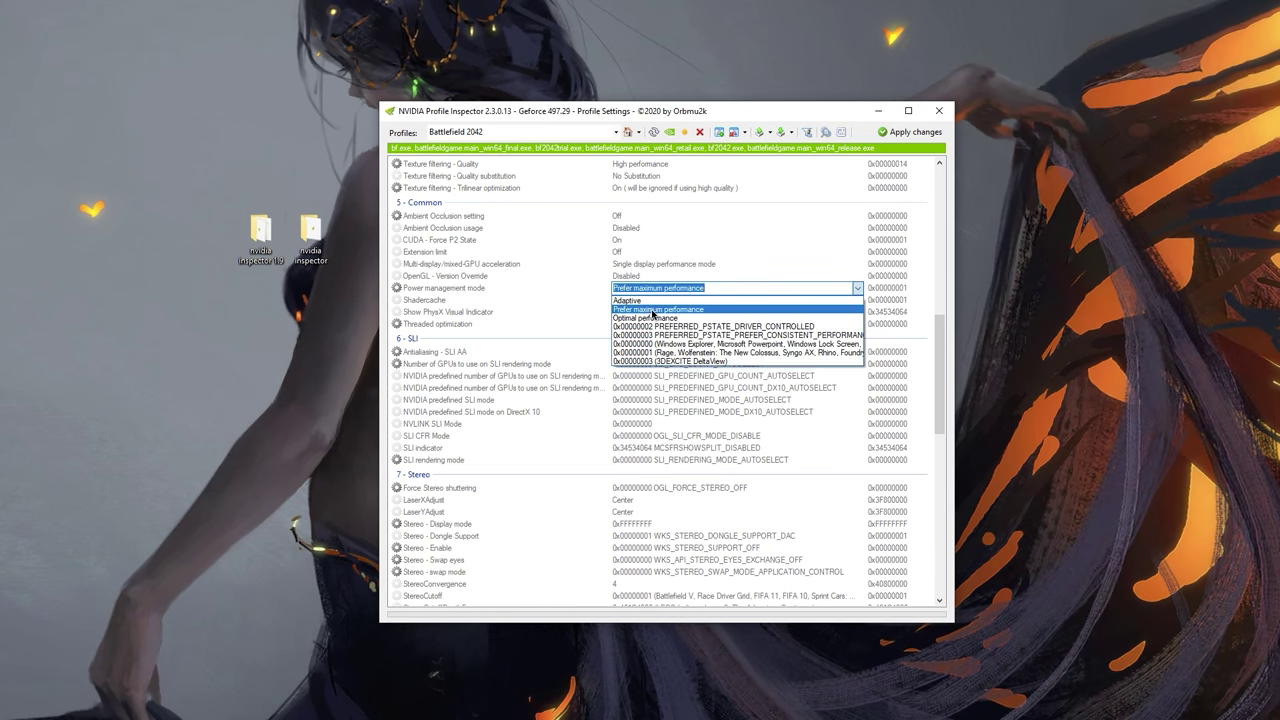
{"action": "left_click", "coordinate": [652, 310]}
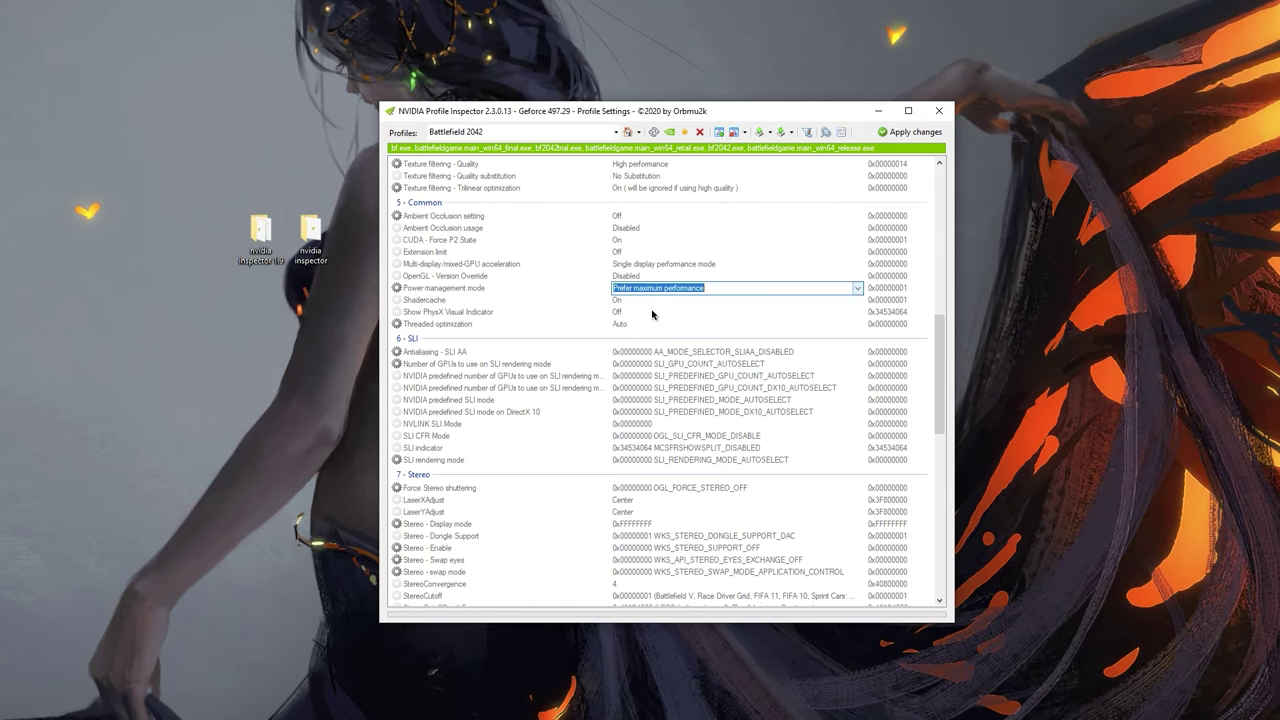
Step: Check the Threaded optimization value and look through the rest of the profile's settings list
{"action": "left_click", "coordinate": [438, 325]}
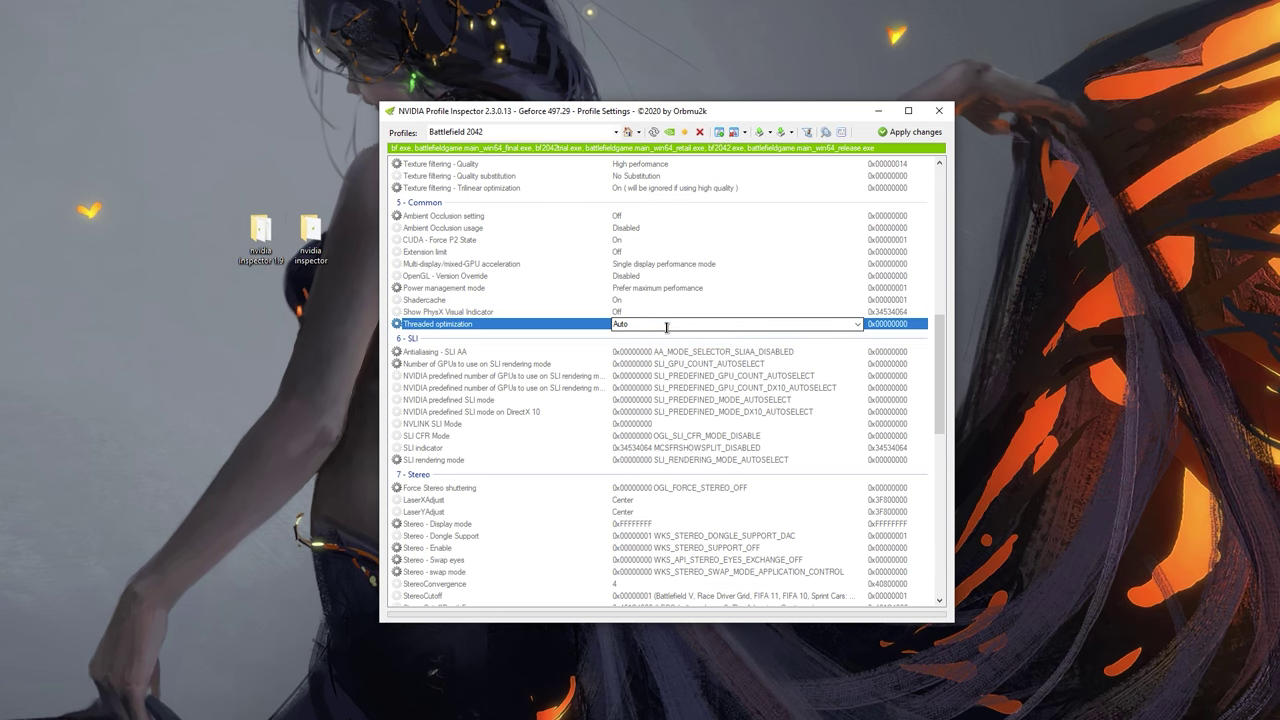
{"action": "left_click", "coordinate": [740, 334]}
{"action": "left_click", "coordinate": [1238, 283]}
{"action": "left_click_drag", "start_coordinate": [939, 385], "coordinate": [918, 535]}
{"action": "scroll", "coordinate": [918, 535], "scroll_direction": "up", "scroll_amount": 15}
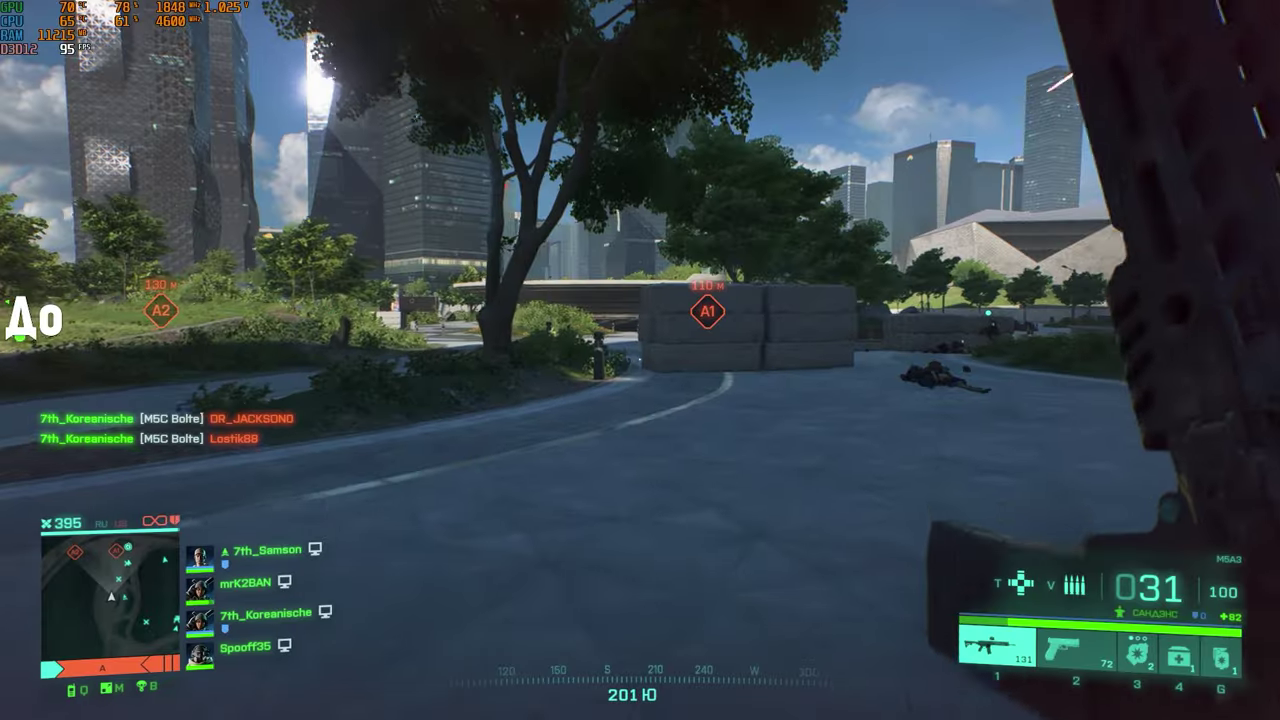
{"action": "key", "text": "w"}
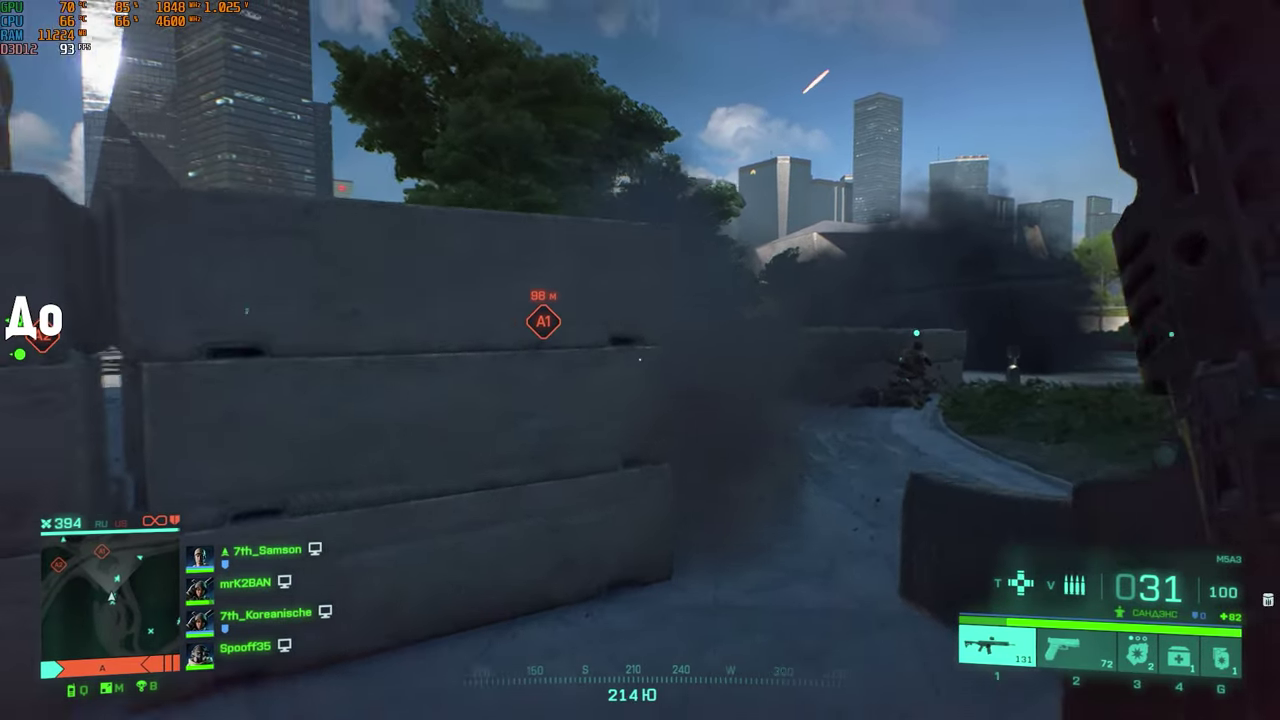
{"action": "right_click", "coordinate": [640, 360]}
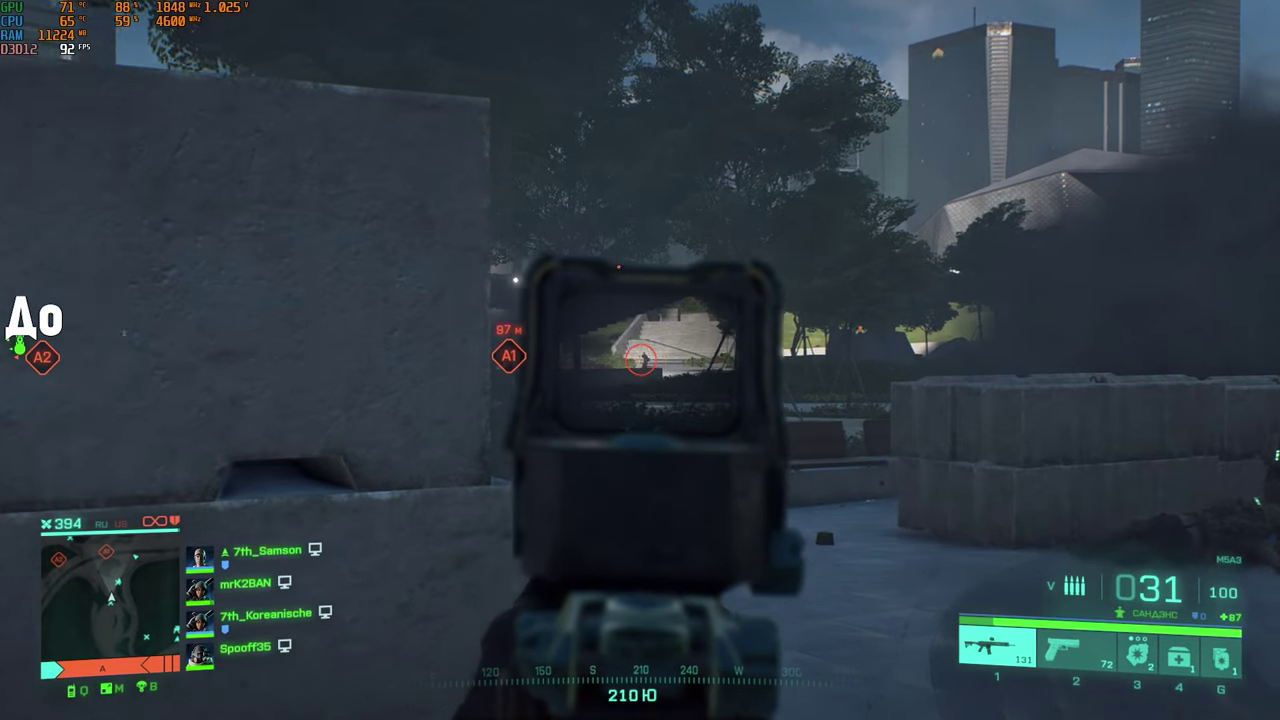
{"action": "left_click", "coordinate": [640, 360]}
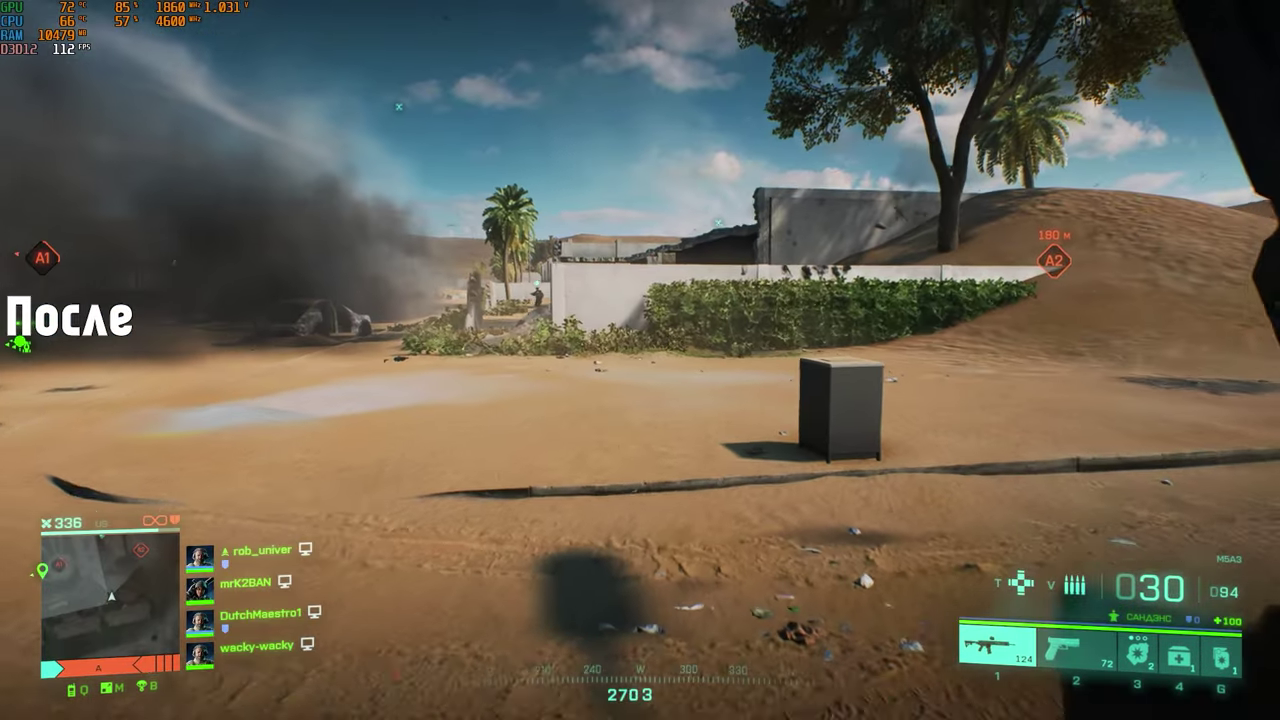
{"action": "key", "text": "w"}
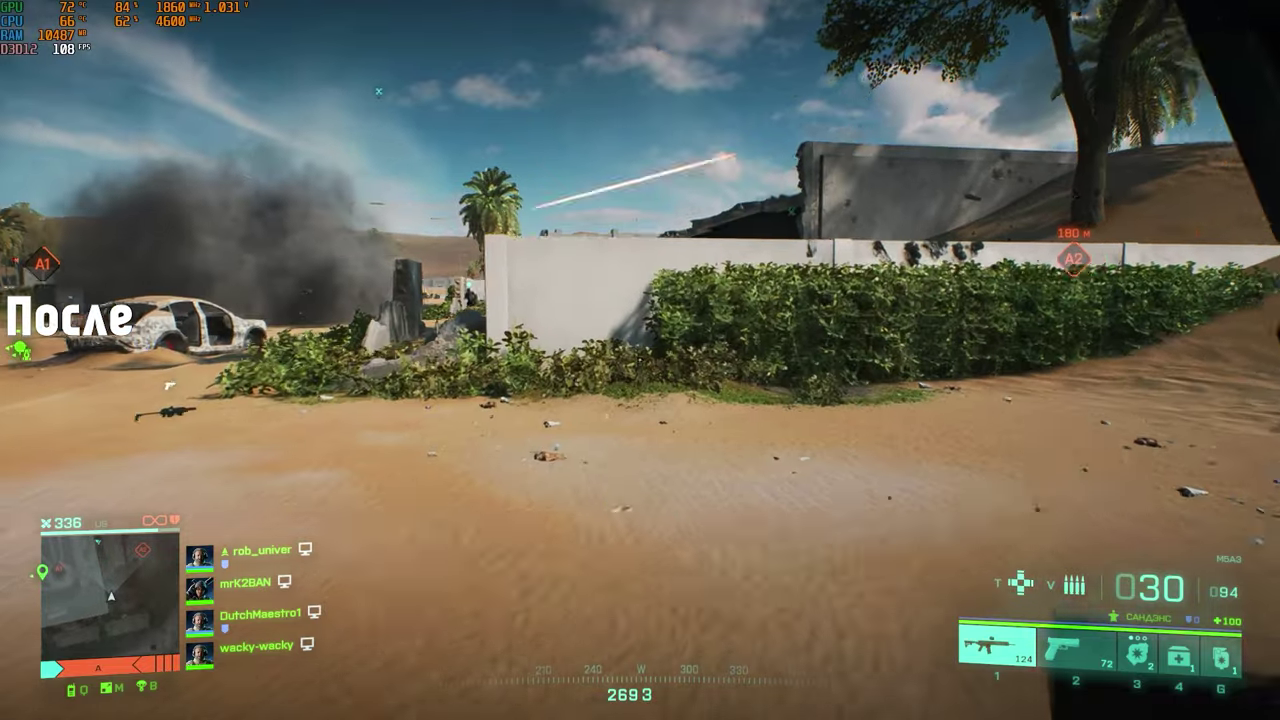
{"action": "key", "text": "w"}
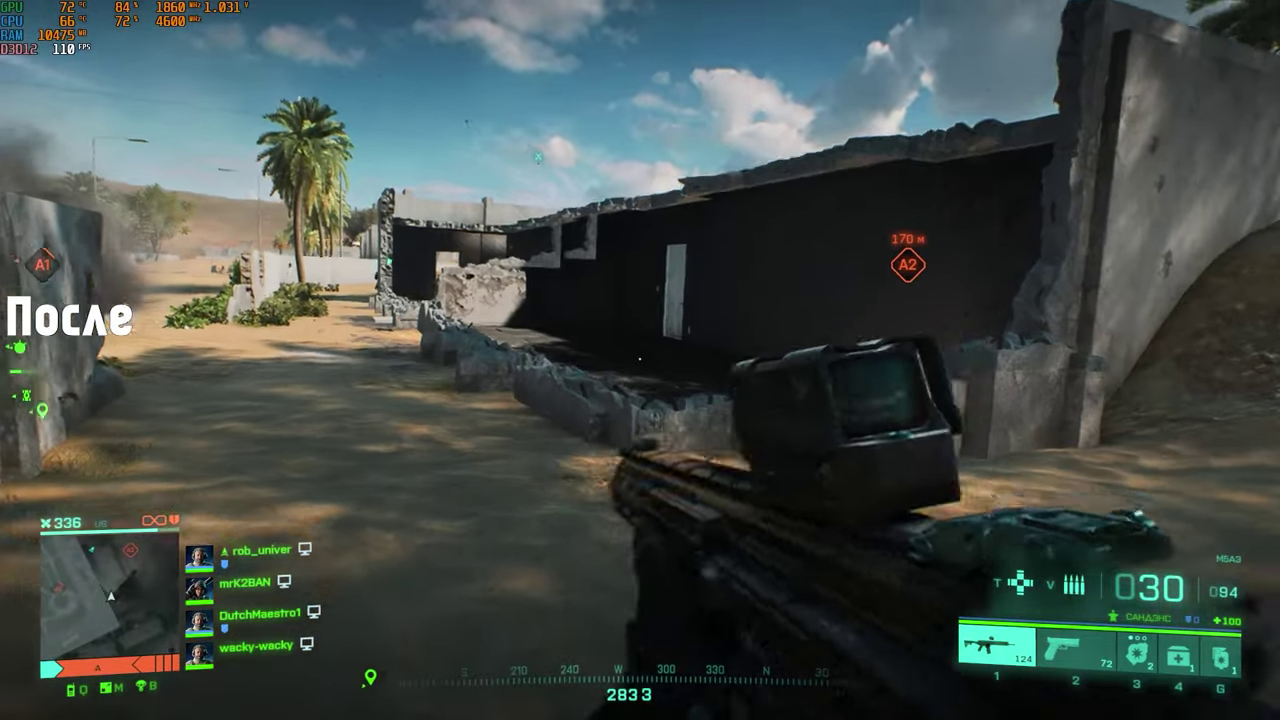
{"action": "key", "text": "w"}
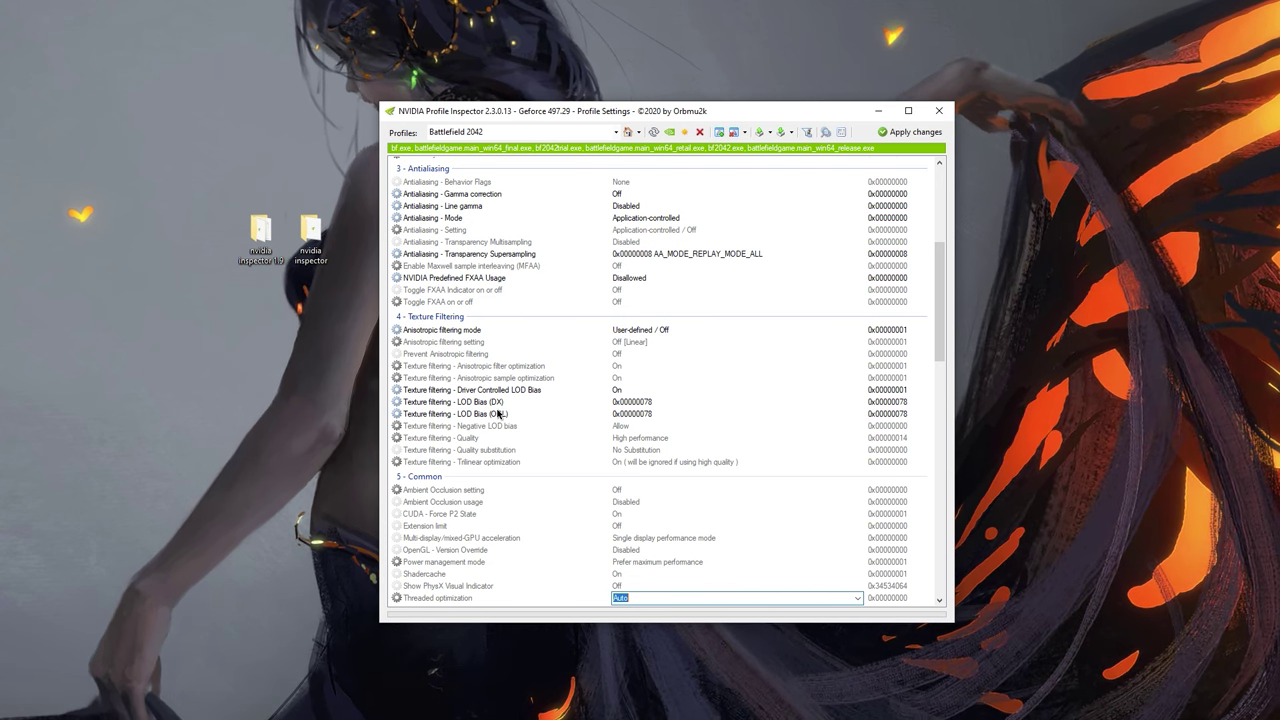
Step: Review the Texture Filtering values for LOD Bias (DX) and LOD Bias (OGL)
{"action": "left_click", "coordinate": [530, 402]}
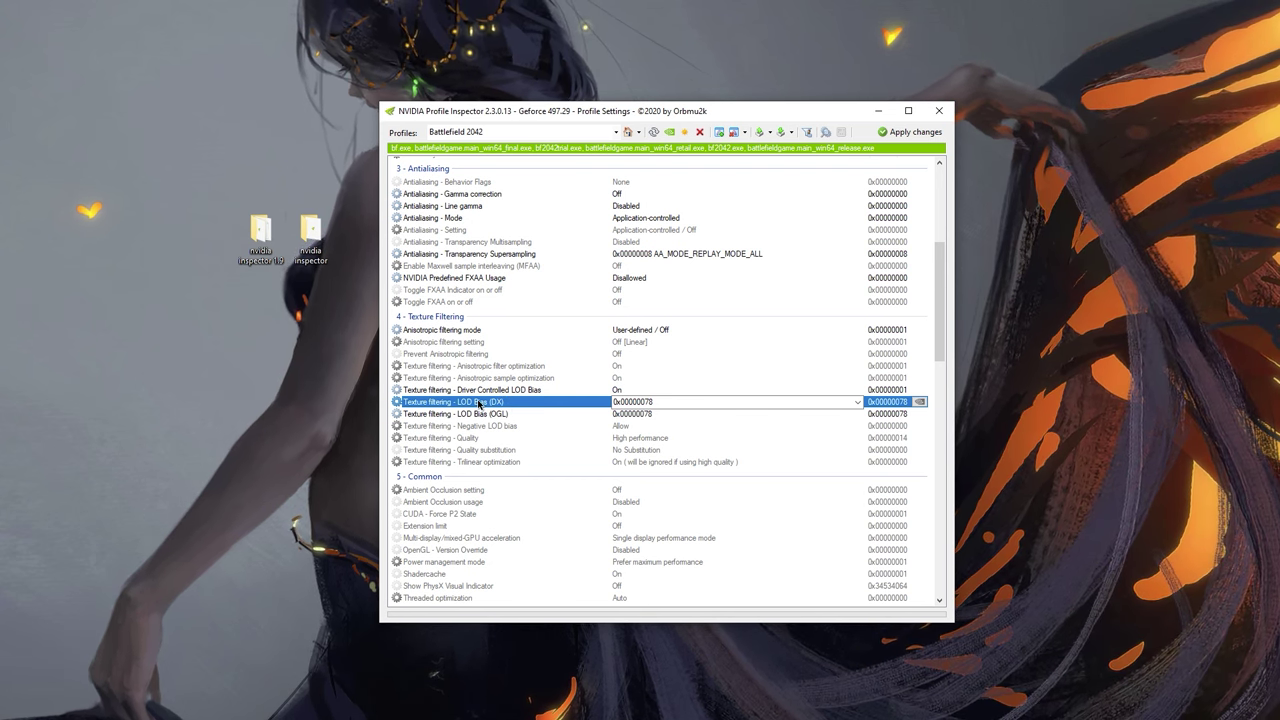
{"action": "left_click", "coordinate": [512, 414]}
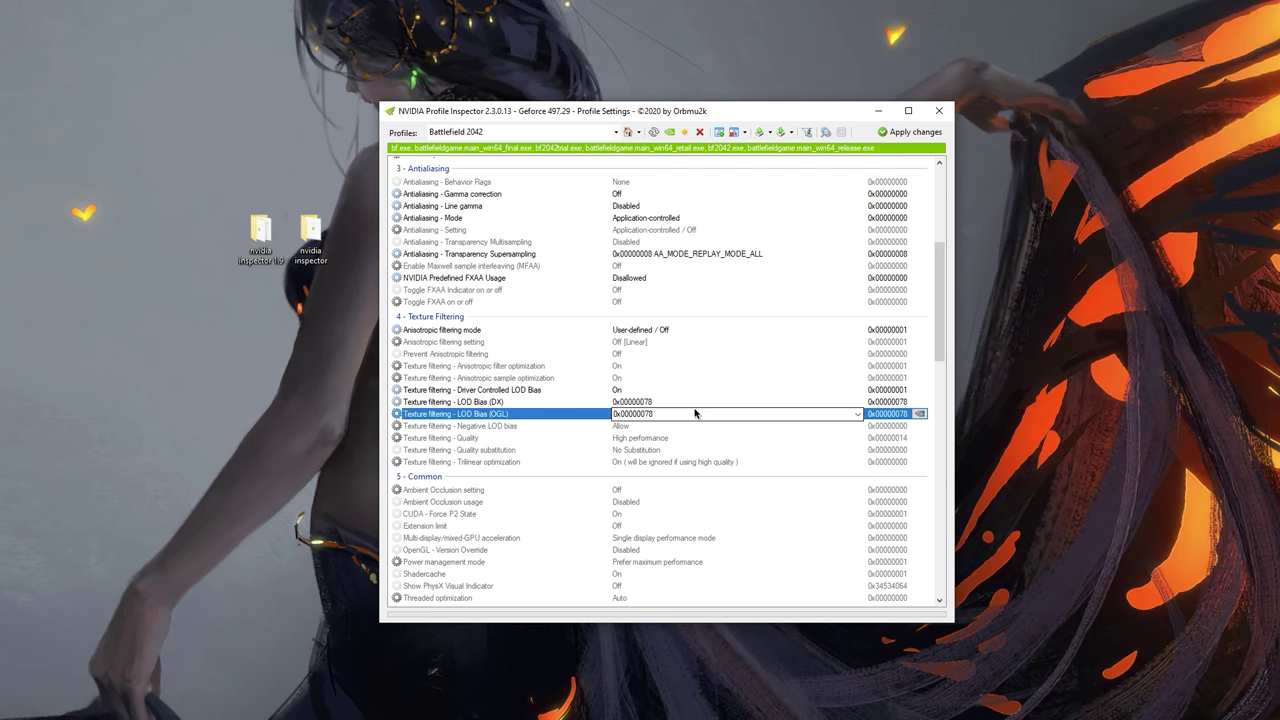
{"action": "left_click", "coordinate": [638, 403]}
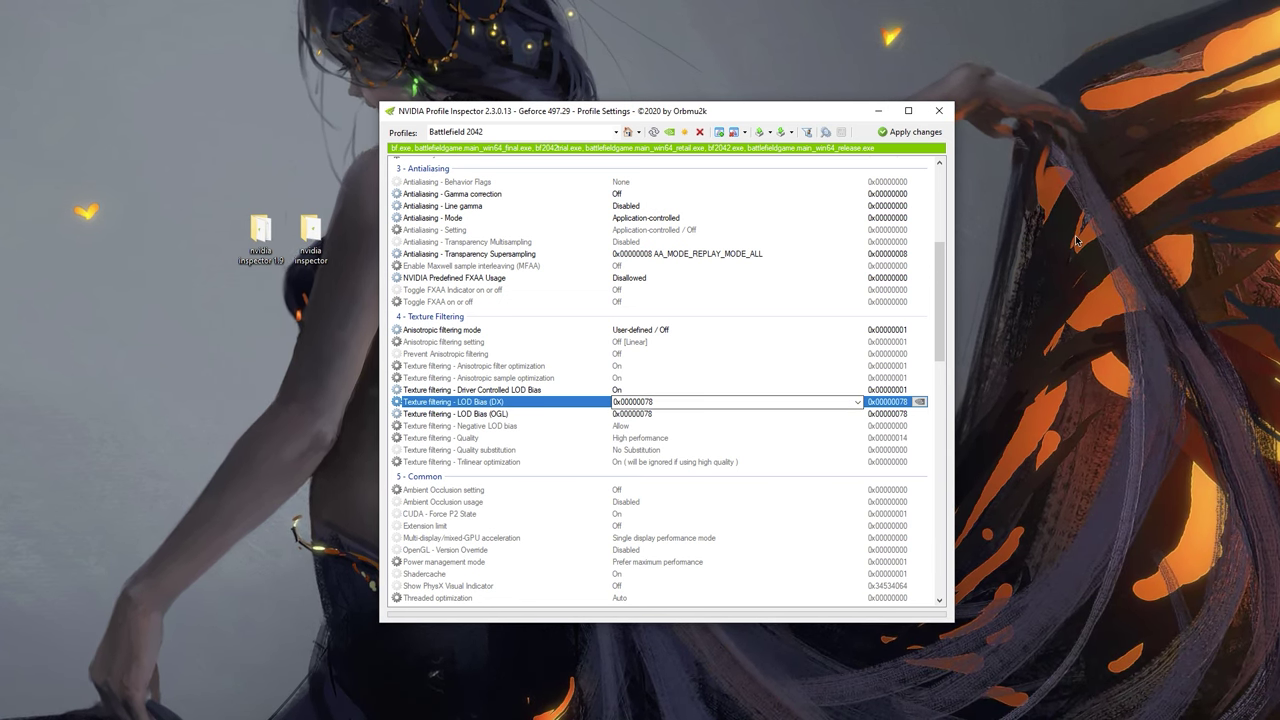
Step: Set Texture filtering - LOD Bias (DX) to +0.0000 and look through its range of available bias values
{"action": "double_click", "coordinate": [643, 401]}
{"action": "type", "text": "+0.0000"}
{"action": "key", "text": "alt+Down"}
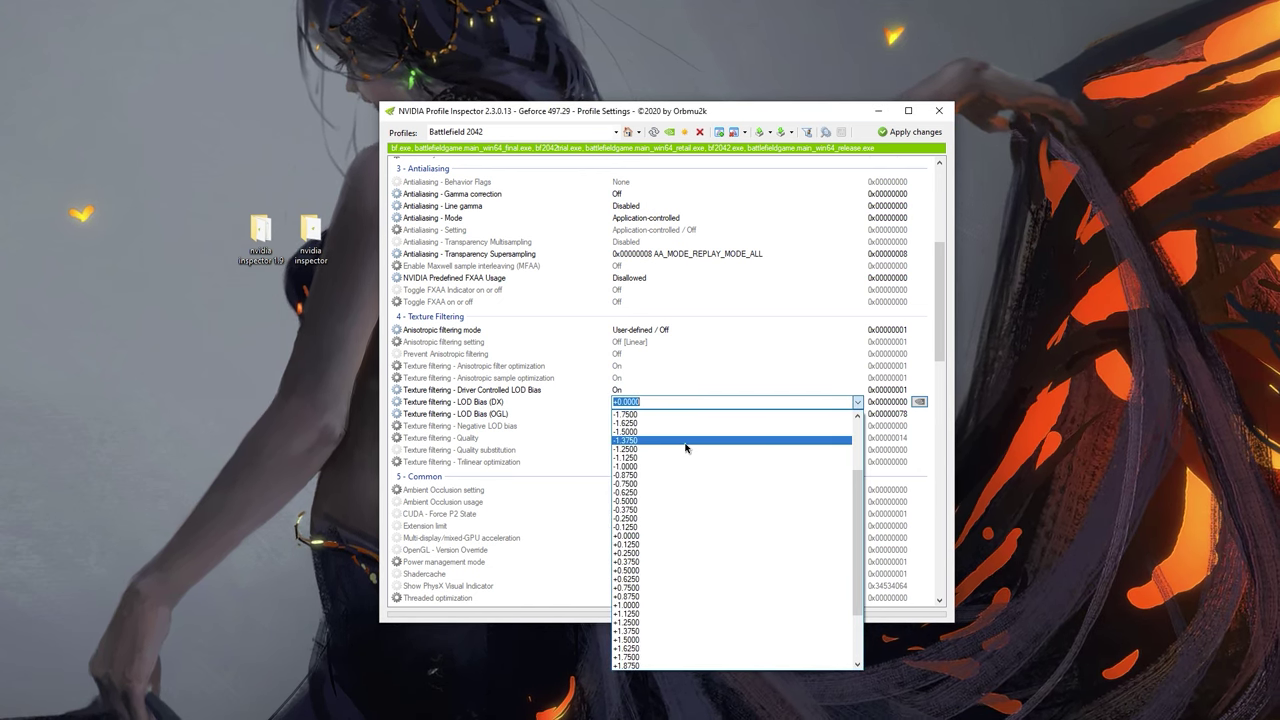
{"action": "scroll", "coordinate": [686, 447], "scroll_direction": "up", "scroll_amount": 4}
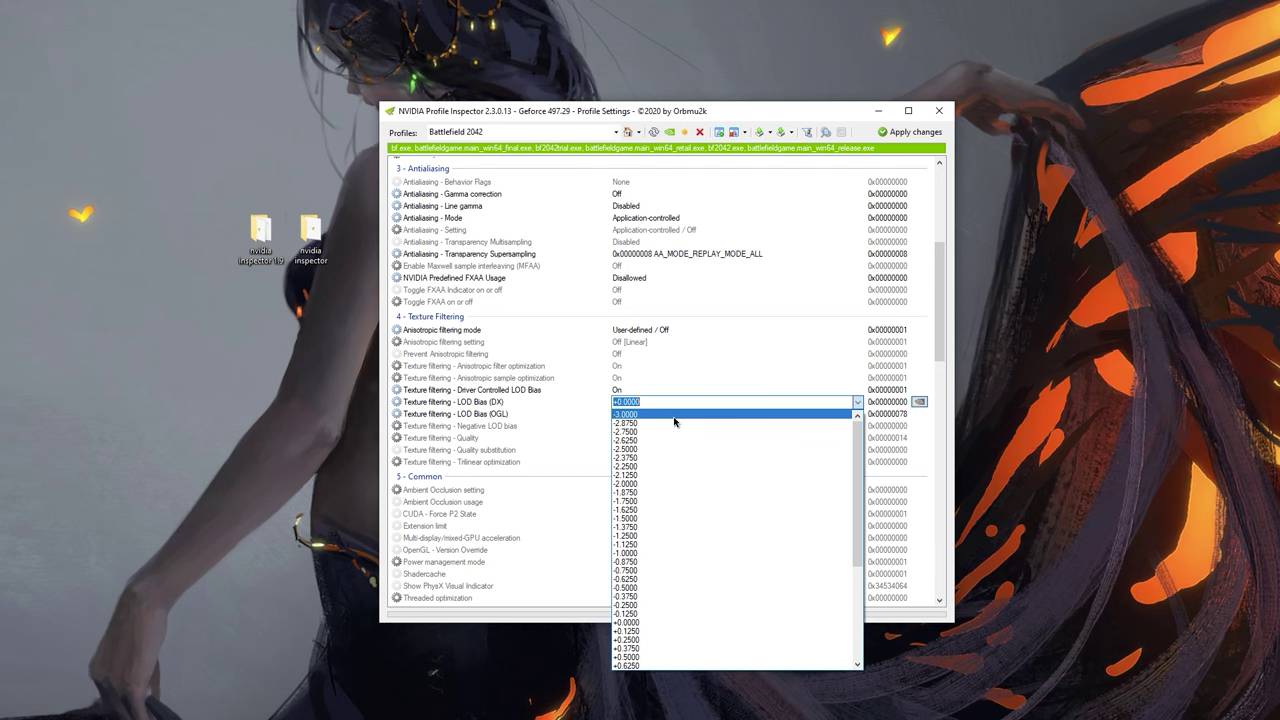
{"action": "scroll", "coordinate": [714, 660], "scroll_direction": "down", "scroll_amount": 6}
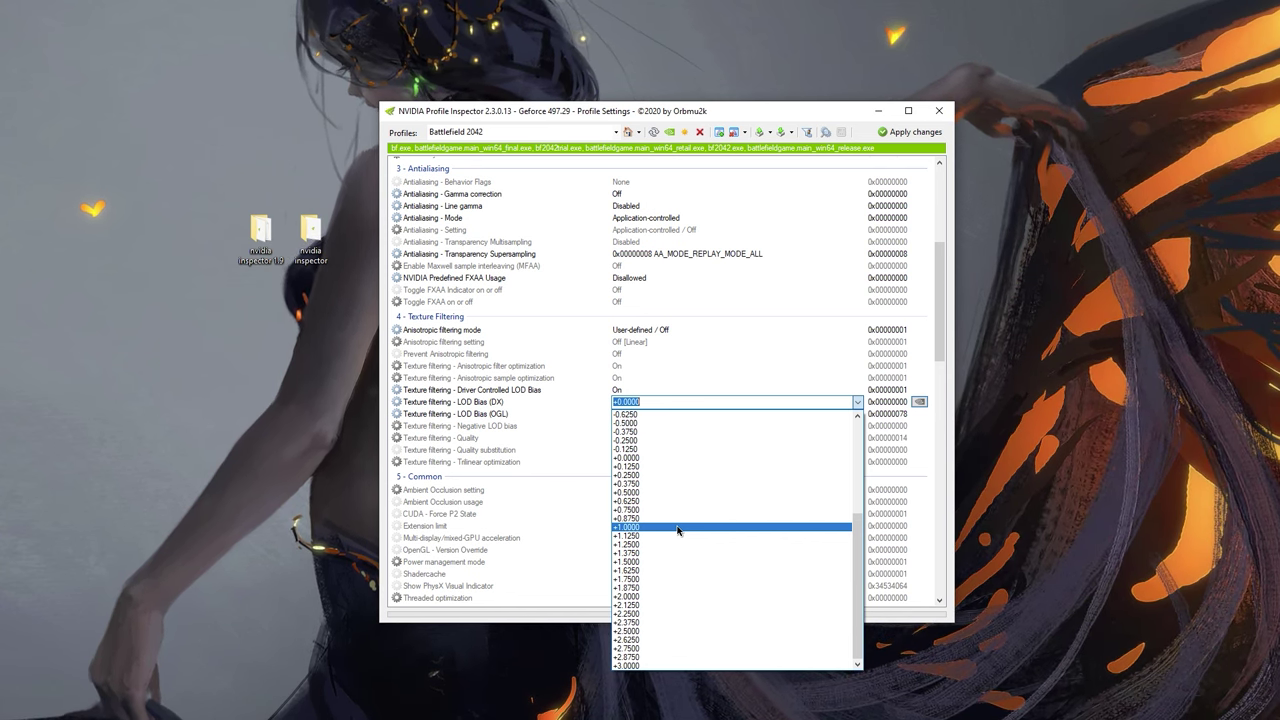
{"action": "left_click", "coordinate": [703, 400]}
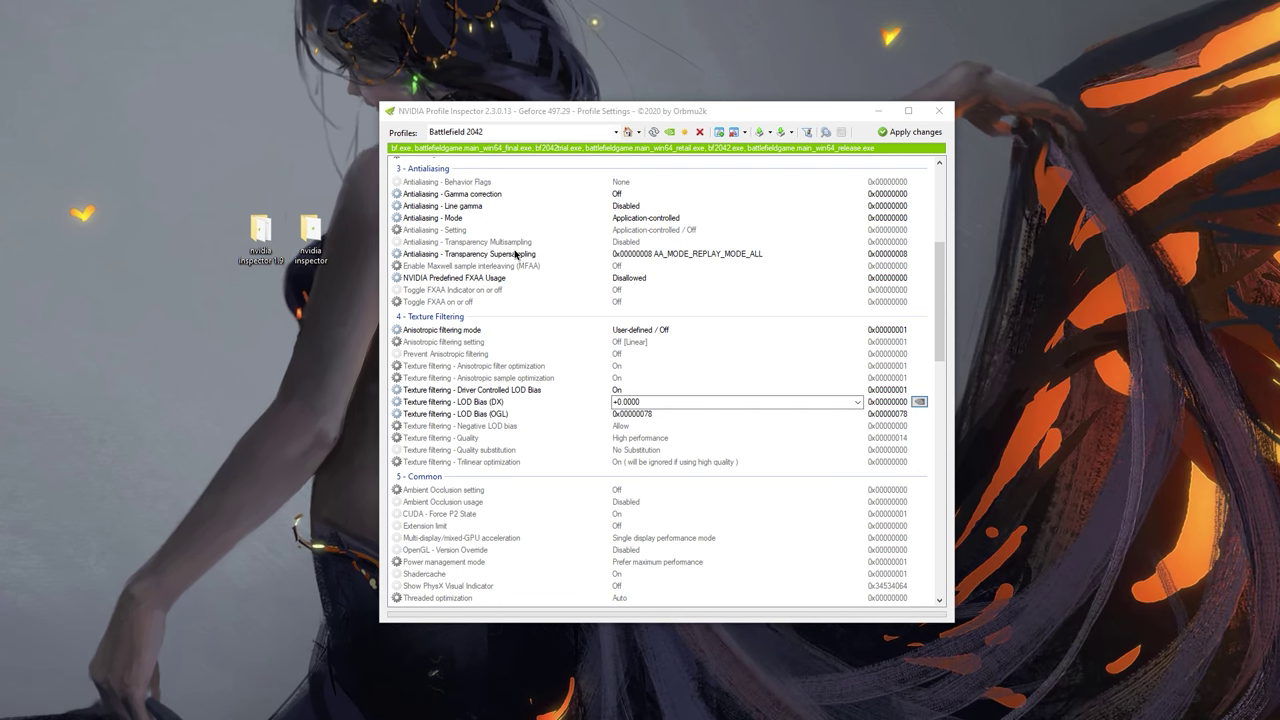
Step: Set Antialiasing - Transparency Supersampling to Off / Multisampling and view the available LOD Bias (DX) values
{"action": "left_click", "coordinate": [754, 257]}
{"action": "left_click", "coordinate": [851, 254]}
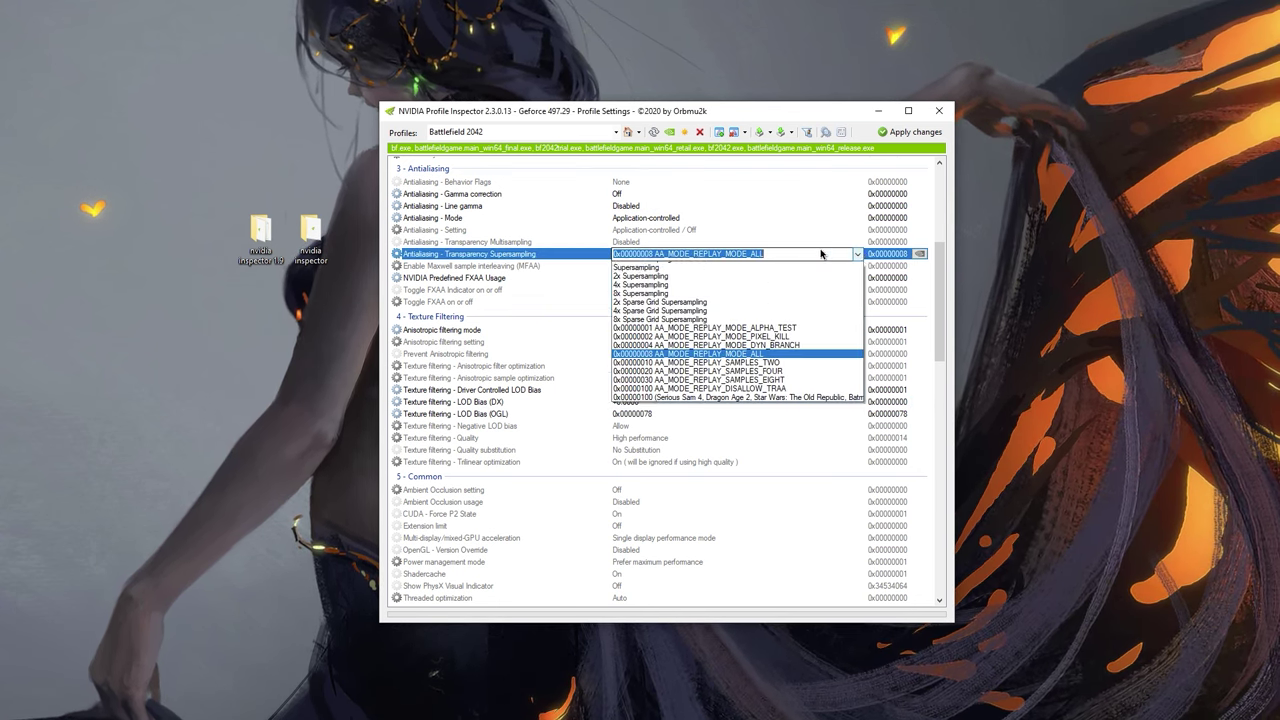
{"action": "left_click", "coordinate": [700, 266]}
{"action": "left_click", "coordinate": [840, 402]}
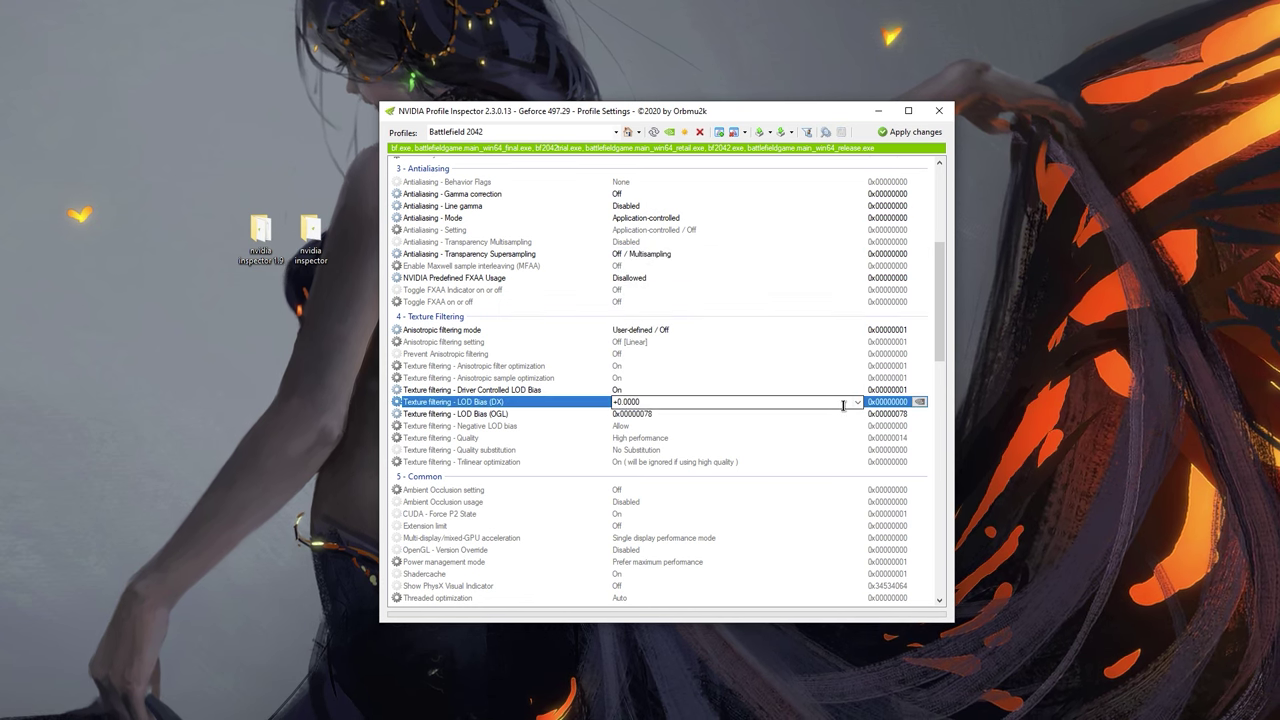
{"action": "left_click", "coordinate": [857, 402]}
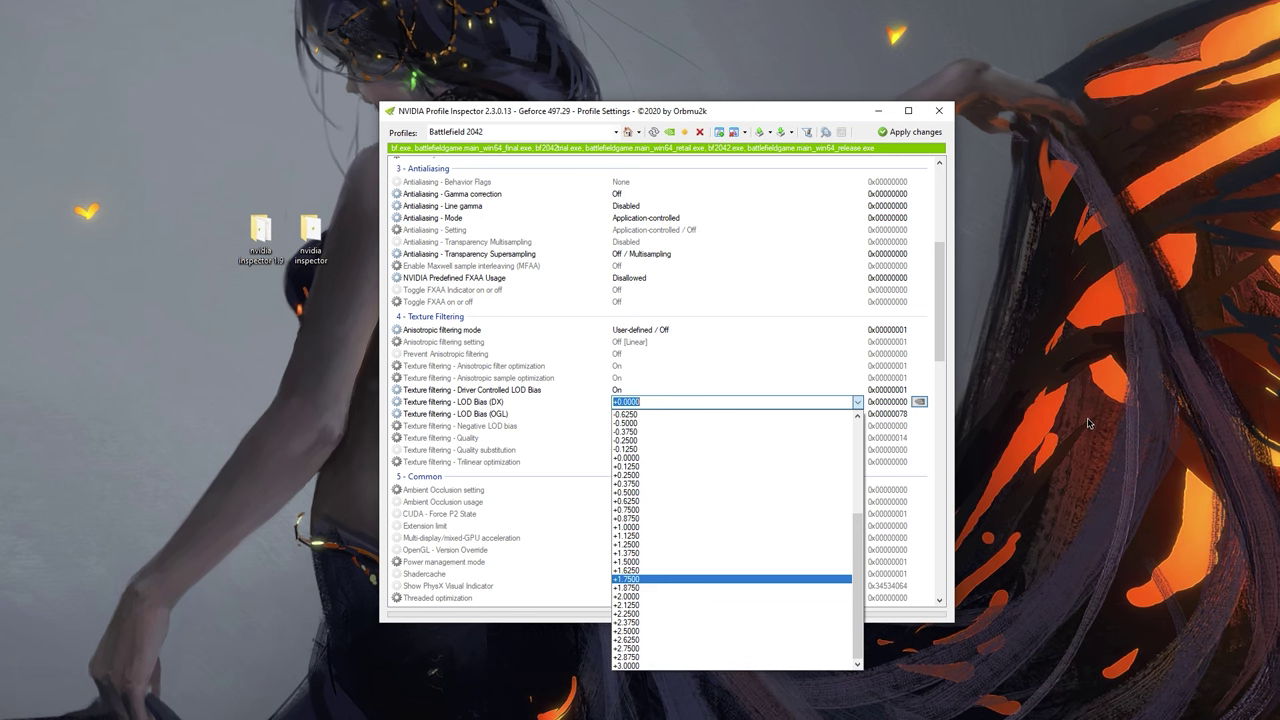
Step: Set Antialiasing - Transparency Supersampling to 0x00000008 AA_MODE_REPLAY_MODE_ALL
{"action": "left_click", "coordinate": [620, 258]}
{"action": "left_click", "coordinate": [728, 258]}
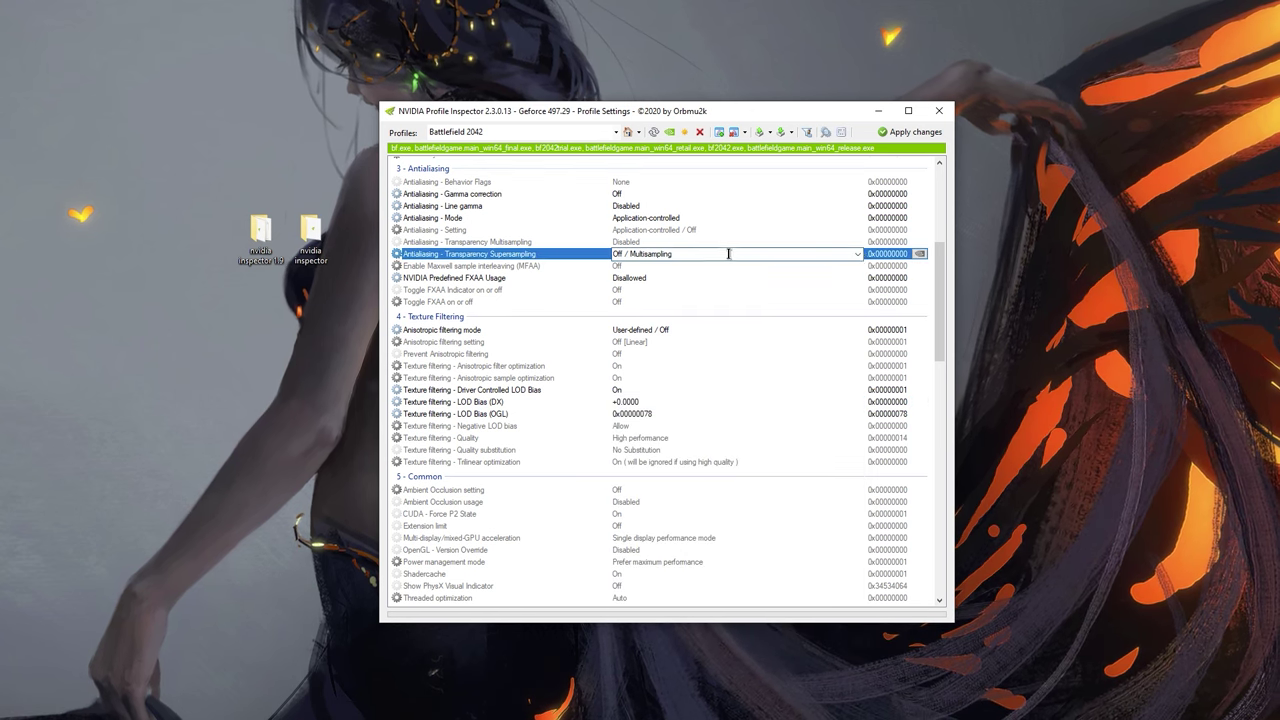
{"action": "left_click", "coordinate": [857, 254]}
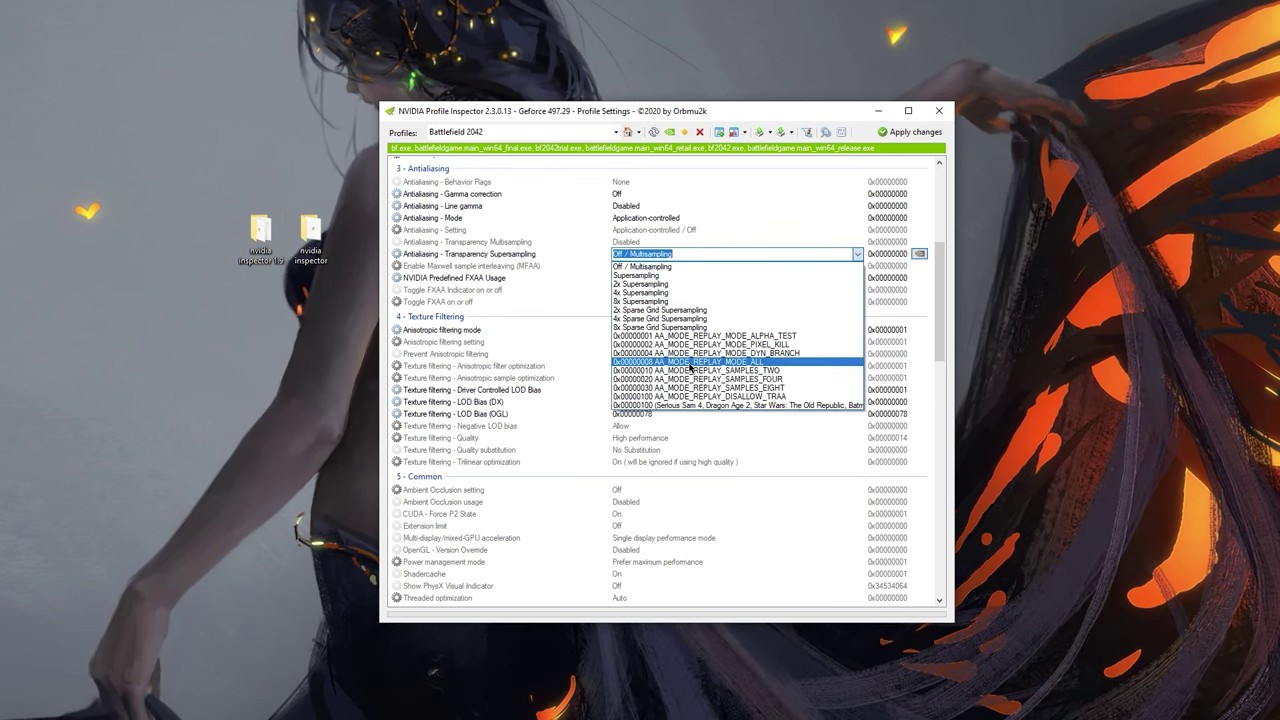
{"action": "left_click", "coordinate": [690, 362]}
Step: Set Texture filtering - LOD Bias (DX) first to +1.0000 and finally to +3.0000
{"action": "scroll", "coordinate": [871, 320], "scroll_direction": "down", "scroll_amount": 3}
{"action": "left_click", "coordinate": [871, 307]}
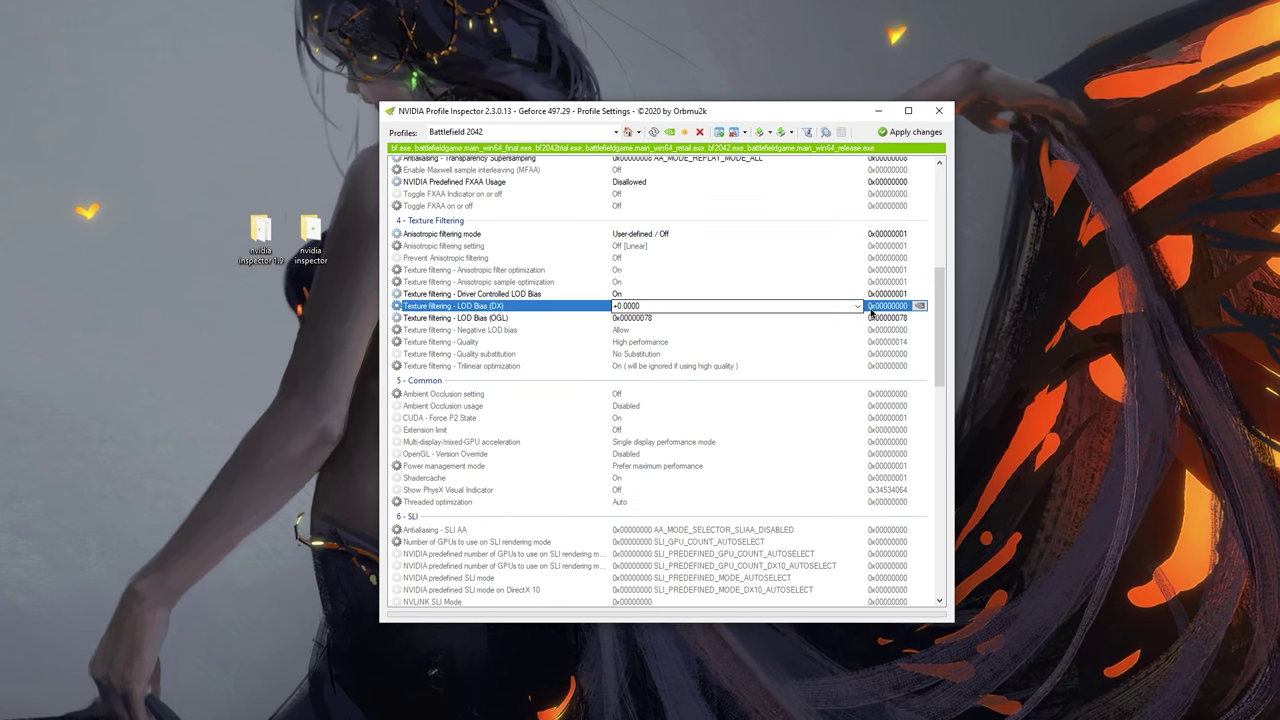
{"action": "left_click", "coordinate": [857, 306]}
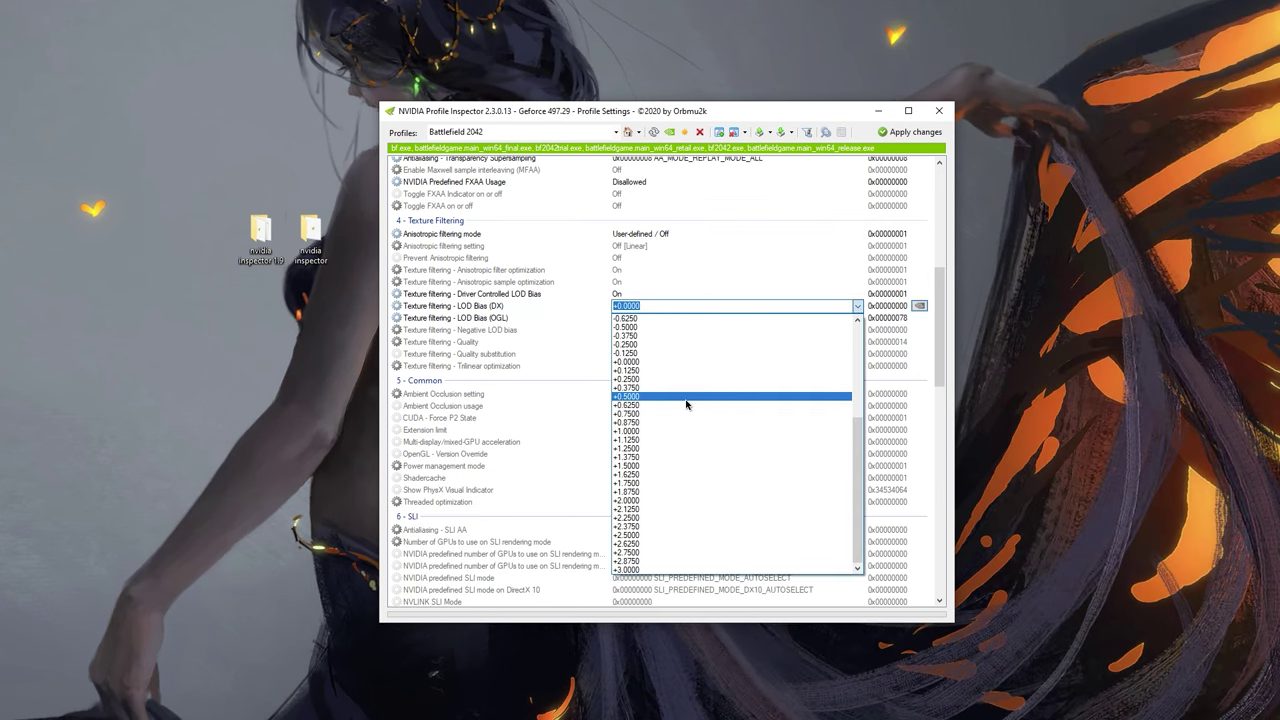
{"action": "left_click", "coordinate": [627, 434]}
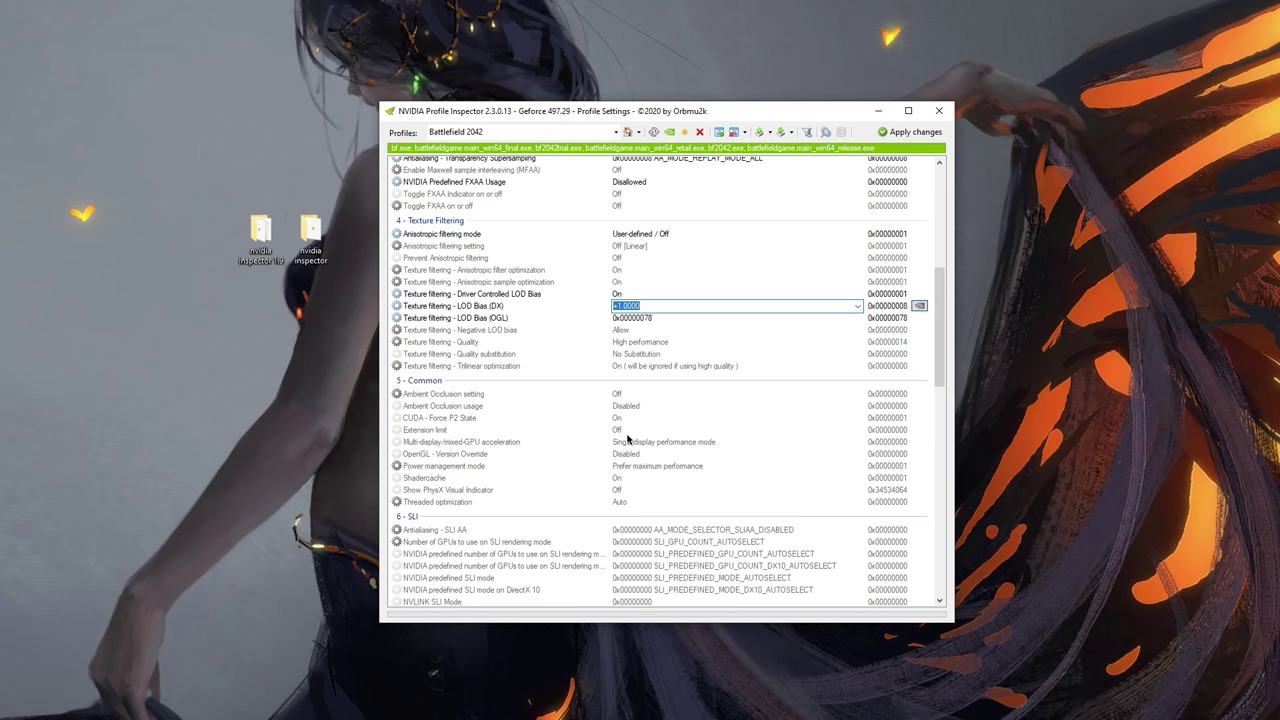
{"action": "left_click", "coordinate": [857, 306]}
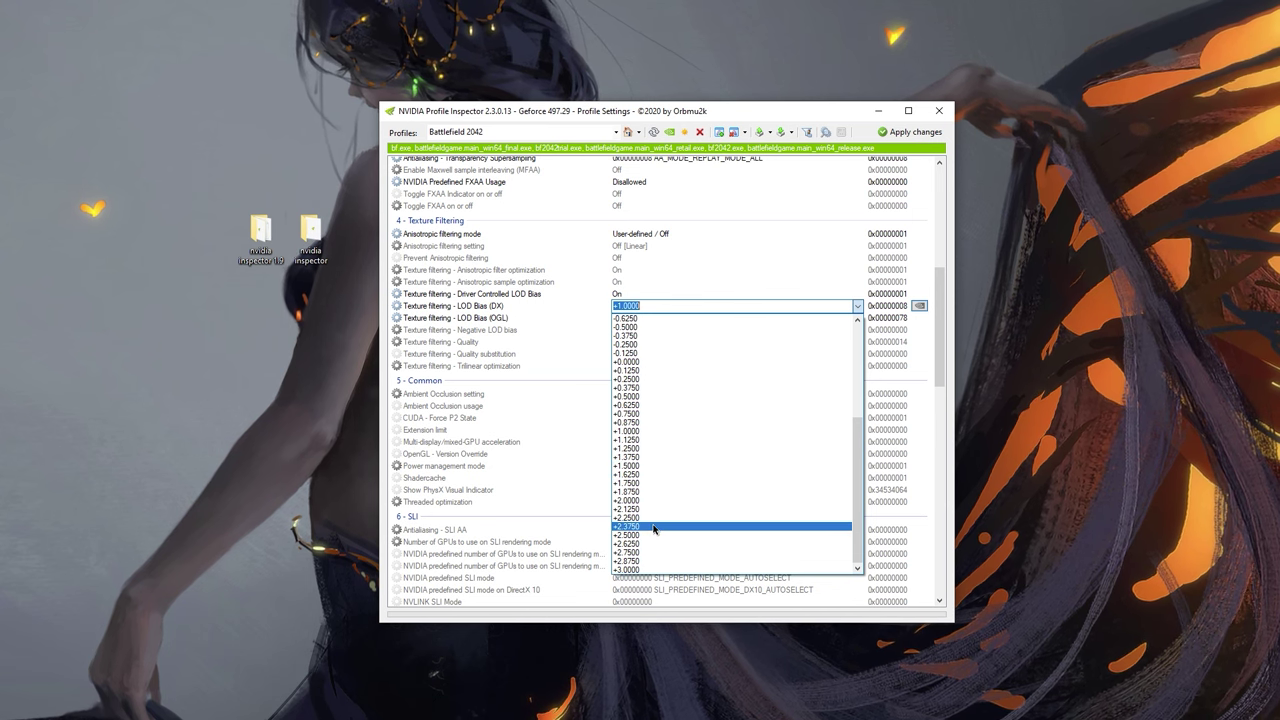
{"action": "left_click", "coordinate": [634, 571]}
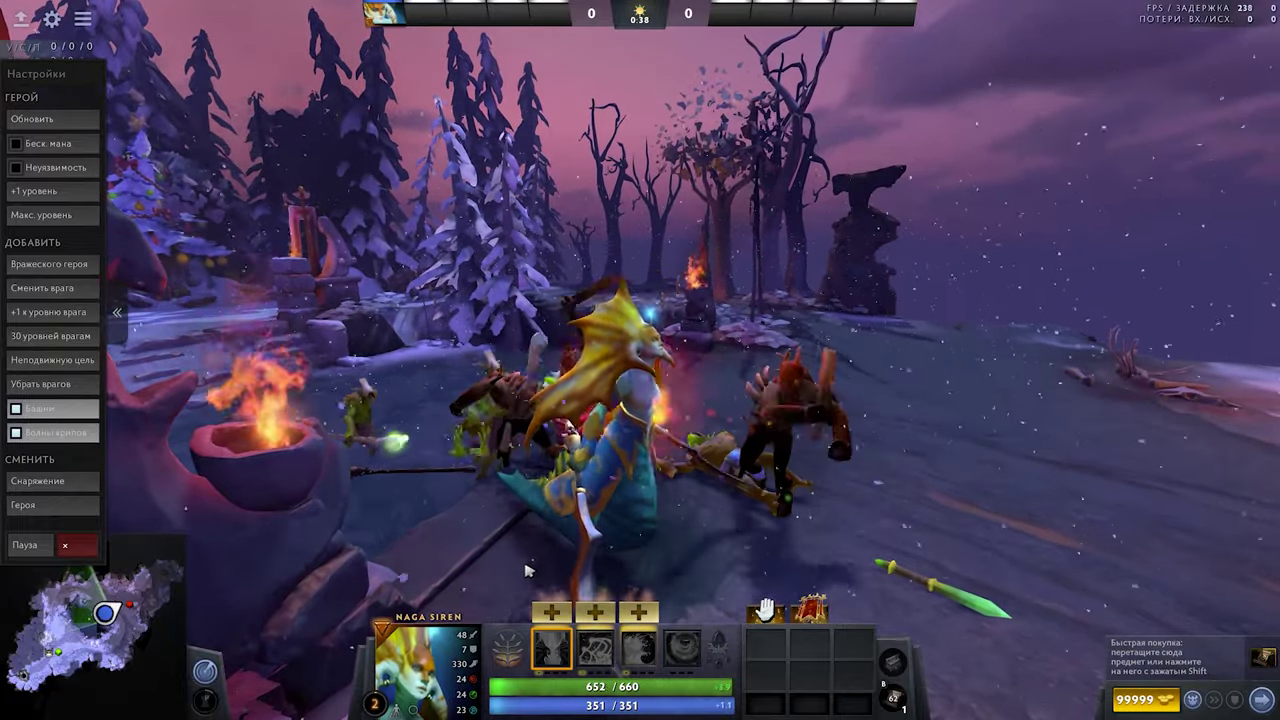
{"action": "mouse_move", "coordinate": [455, 655]}
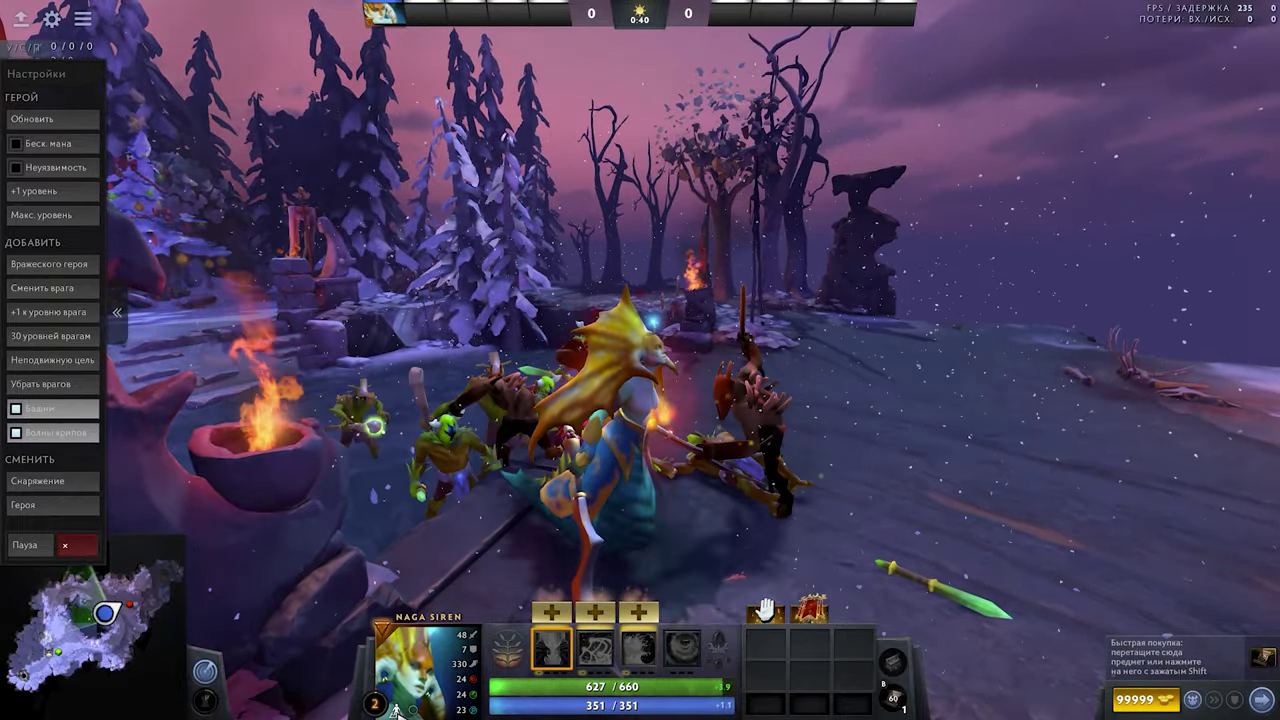
{"action": "scroll", "coordinate": [600, 360], "scroll_direction": "down", "scroll_amount": 5}
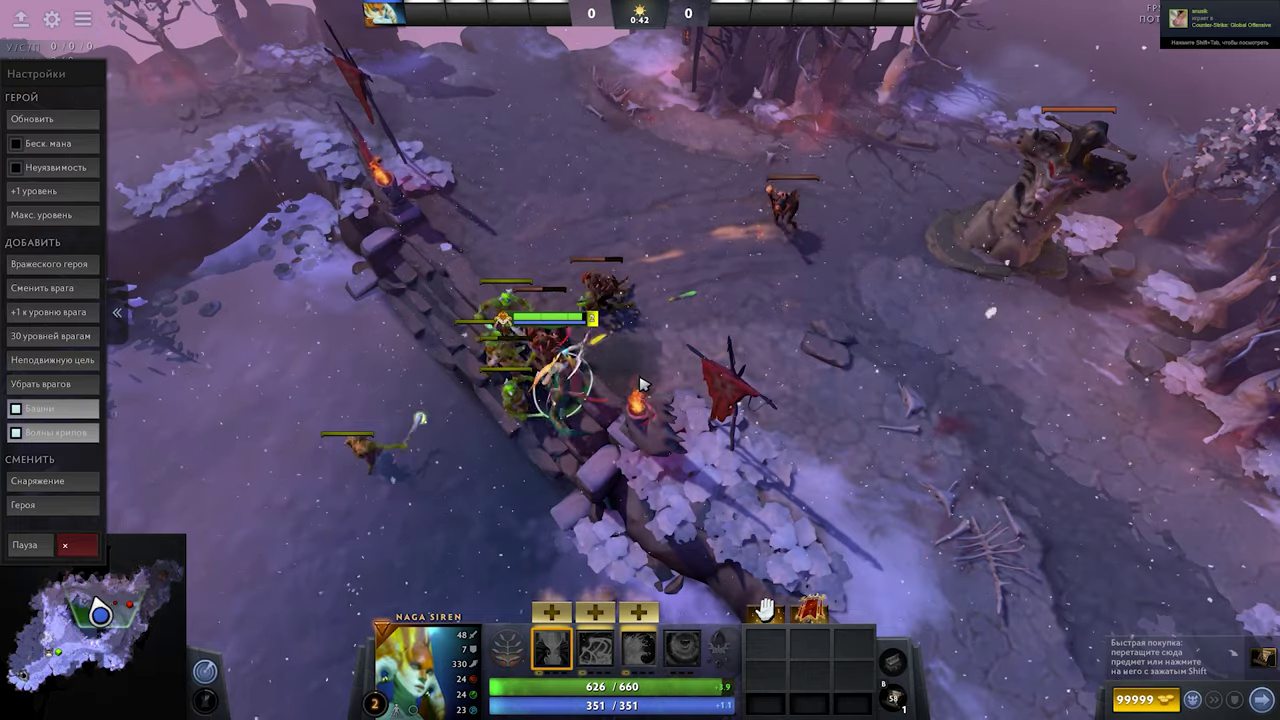